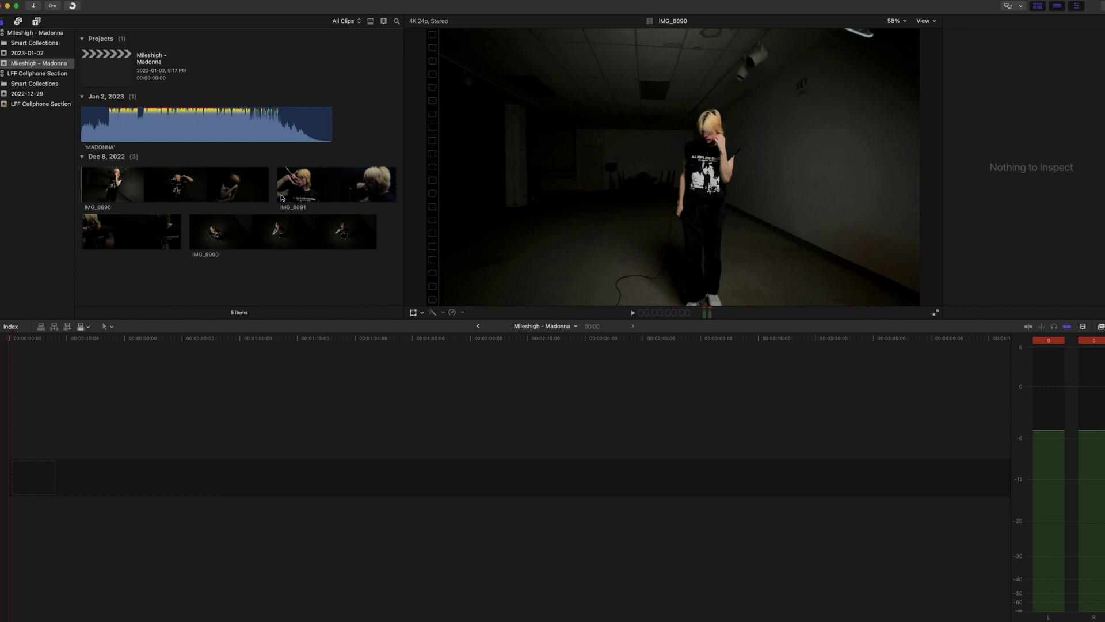
click(167, 128)
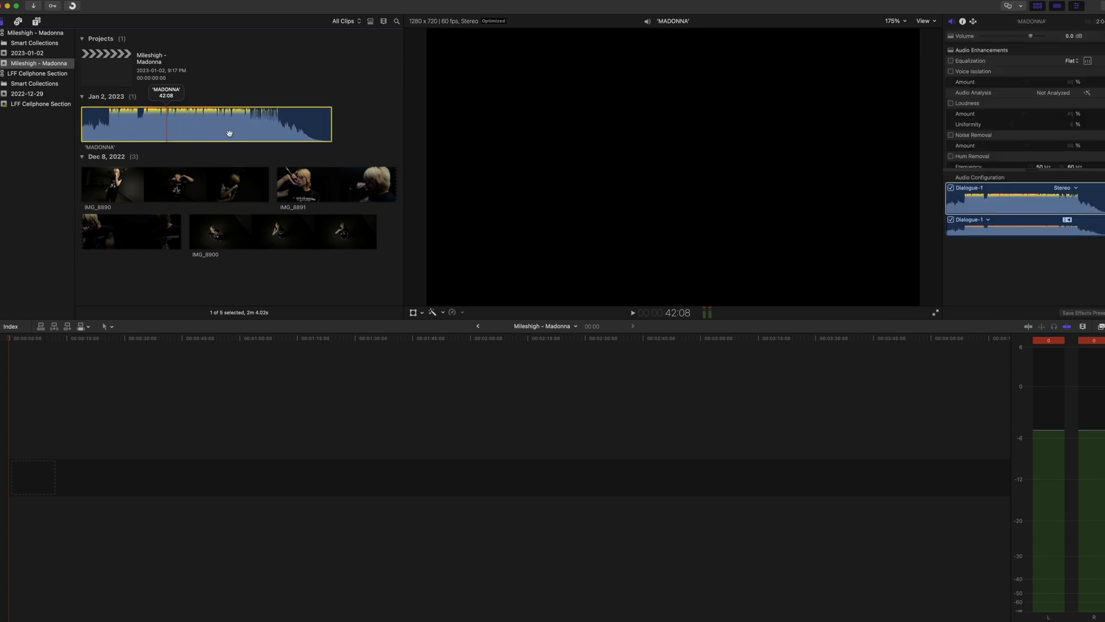
click(185, 188)
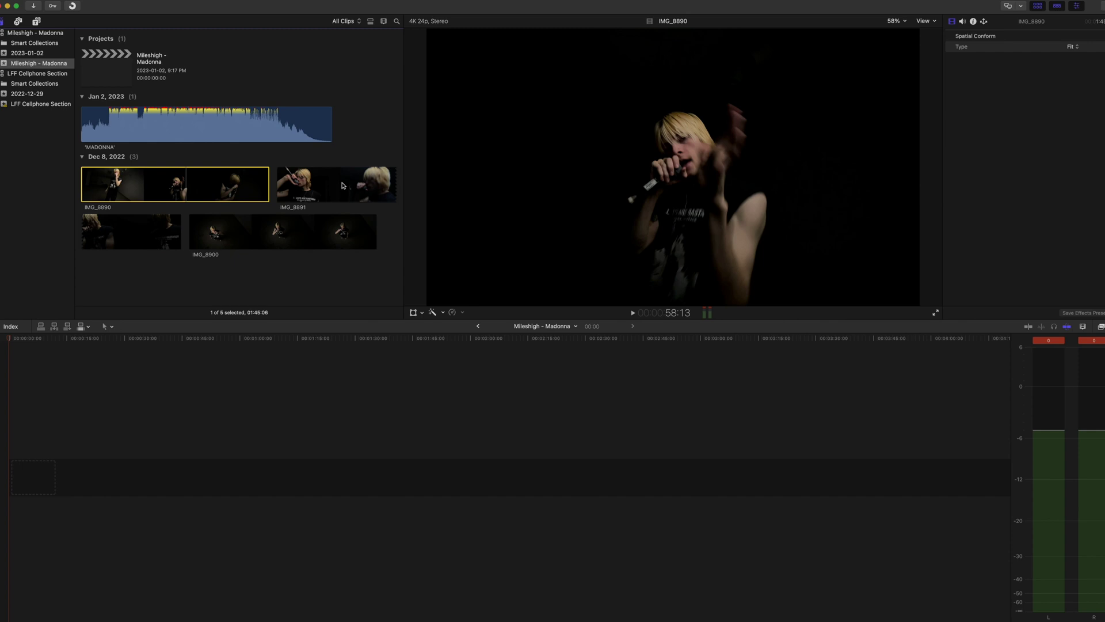
click(317, 196)
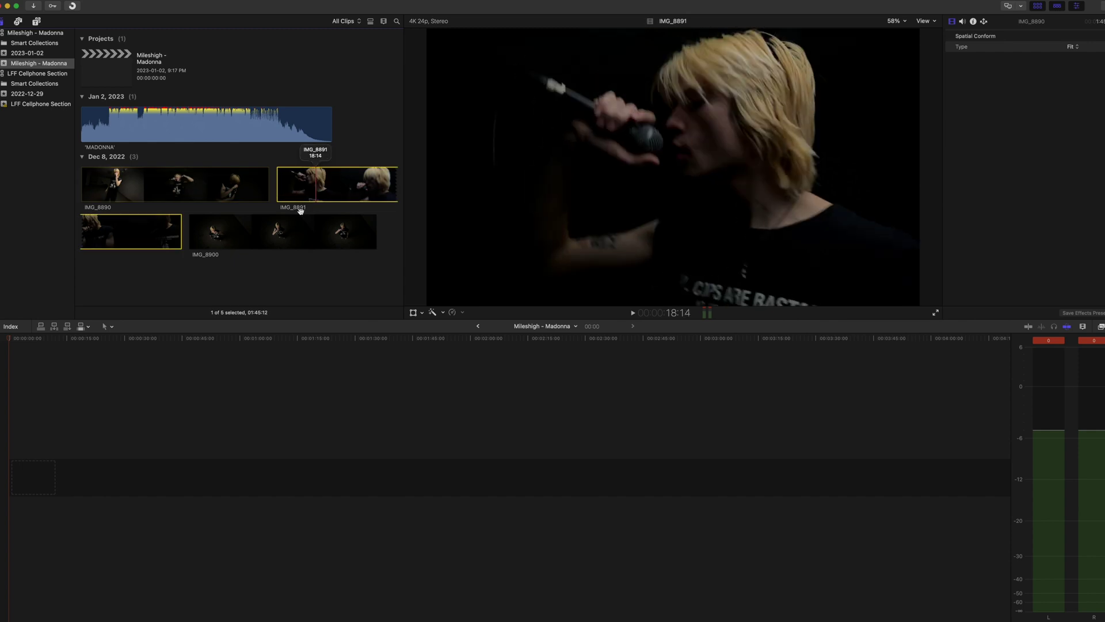
click(290, 231)
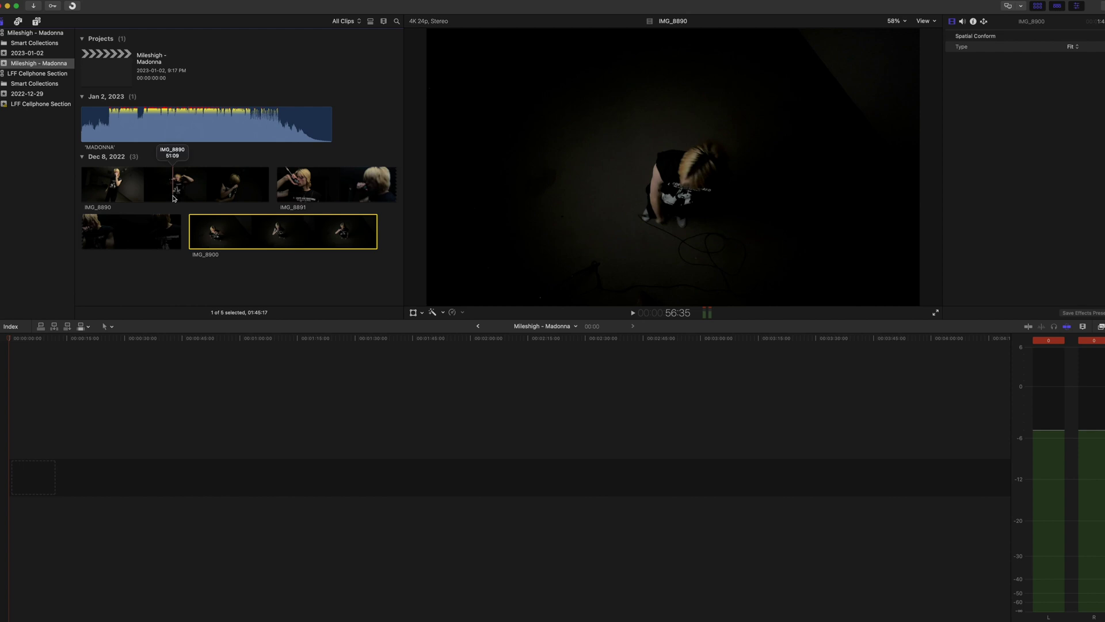
click(173, 186)
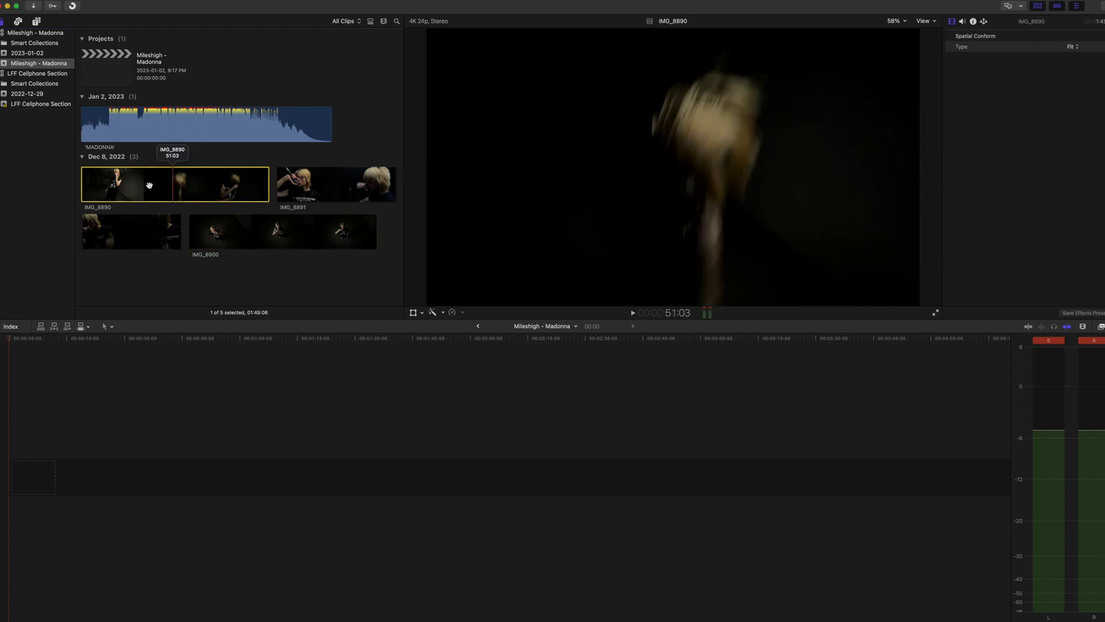
click(291, 230)
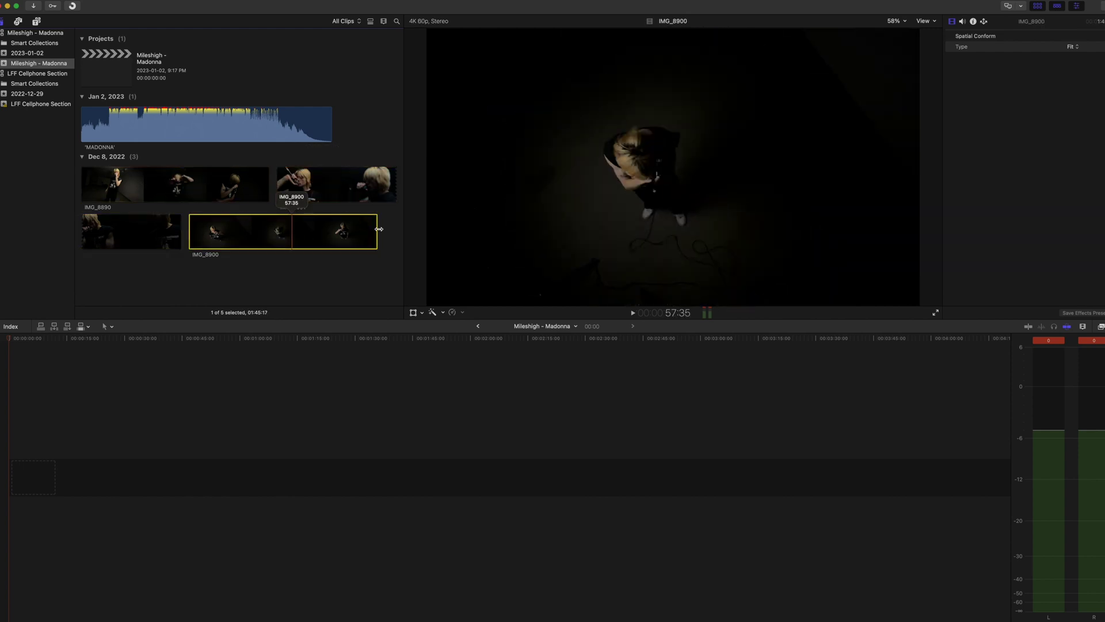
drag(377, 230, 377, 229)
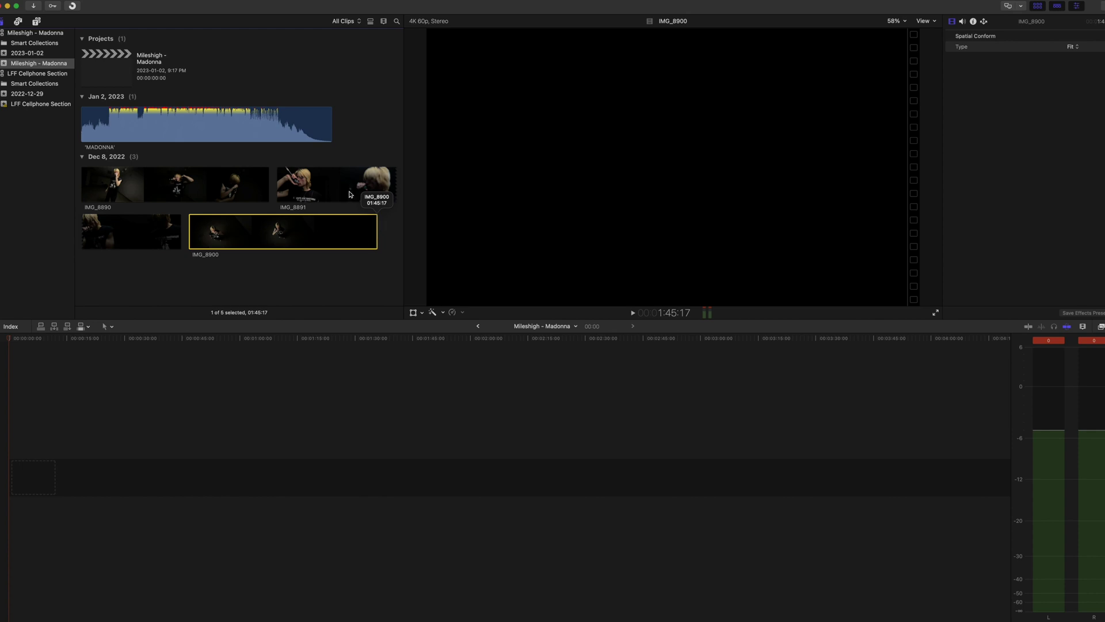
click(332, 184)
click(182, 235)
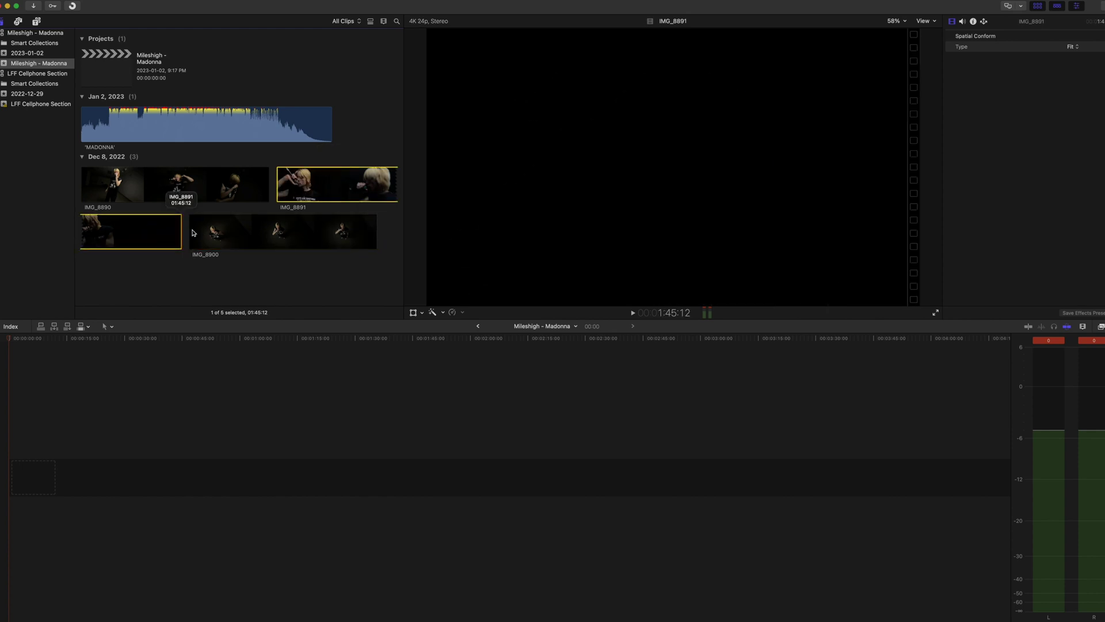
click(202, 184)
Place IMG_8890 at the start of the empty project timeline, removing and re-adding it twice.
drag(130, 179, 100, 469)
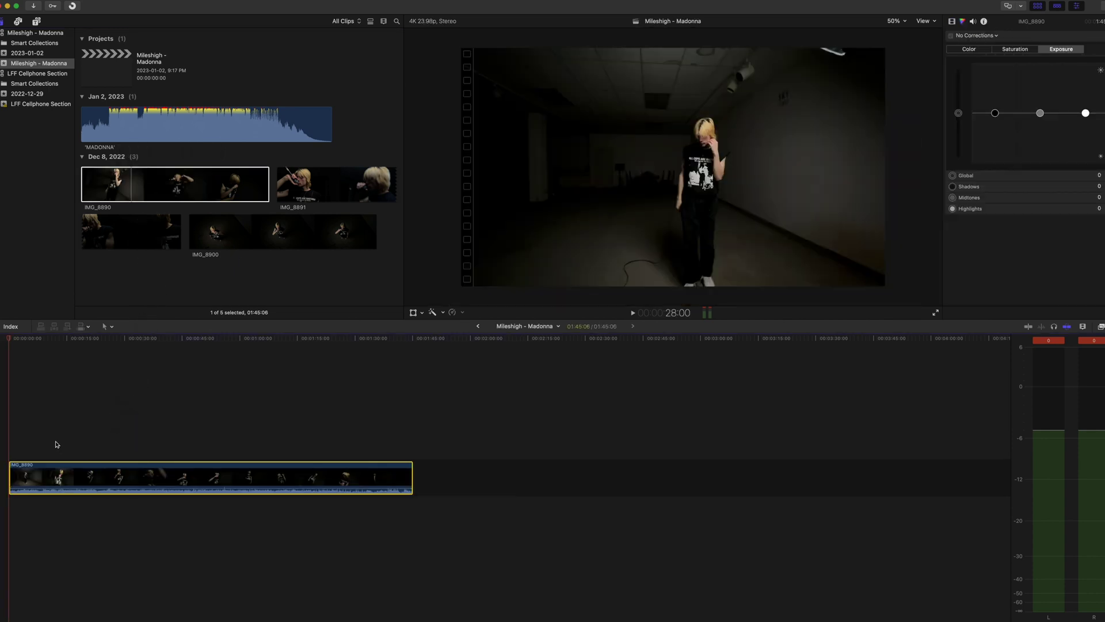
key(BackSpace)
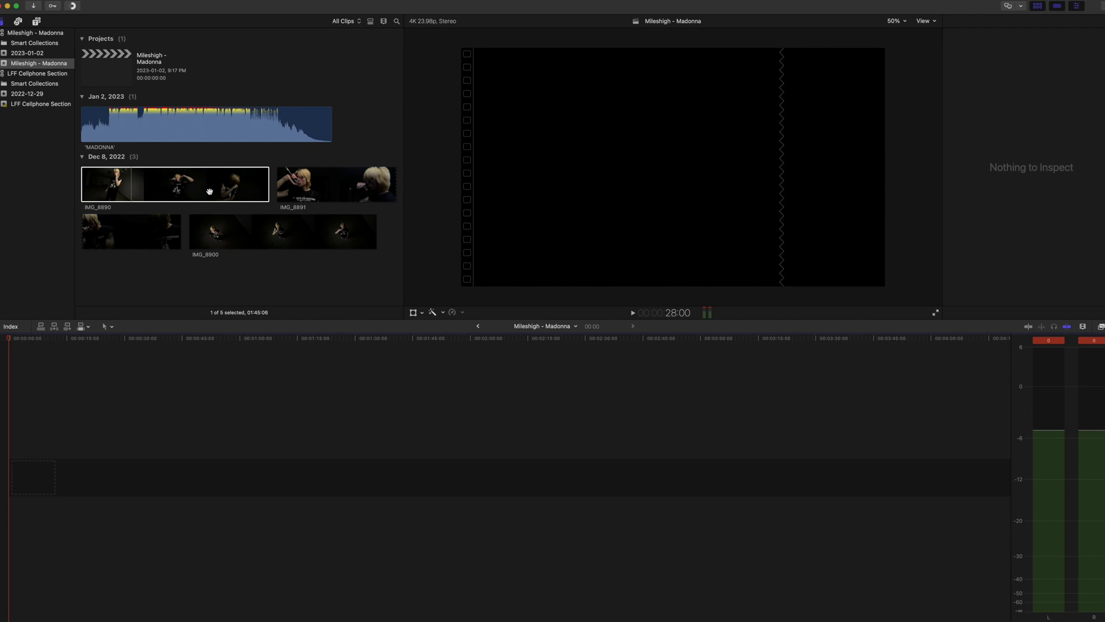
drag(208, 189, 118, 461)
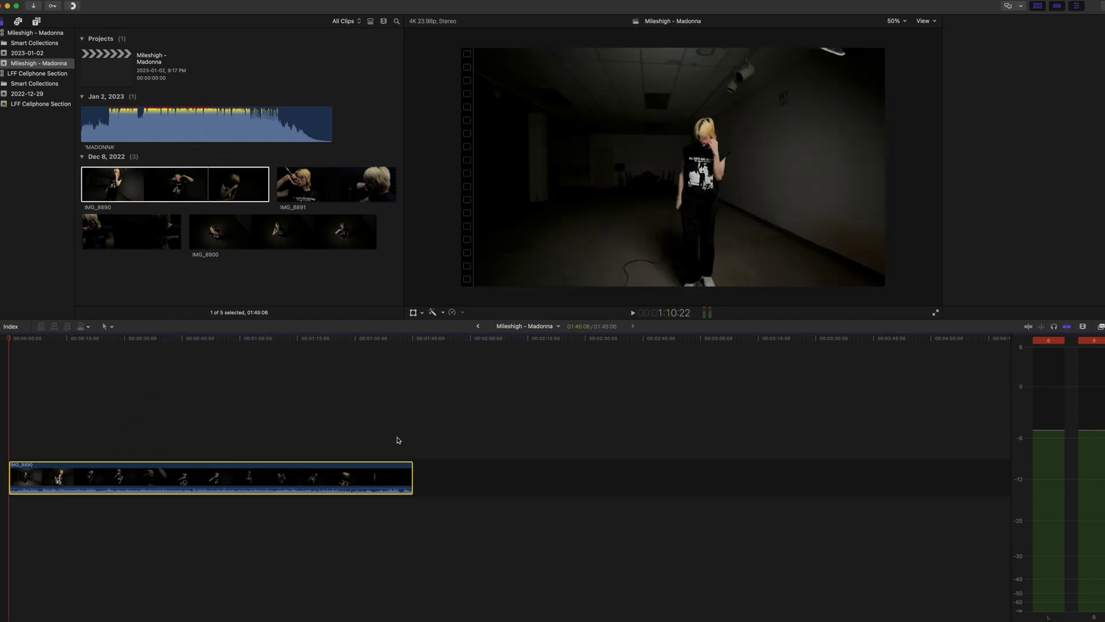
key(Delete)
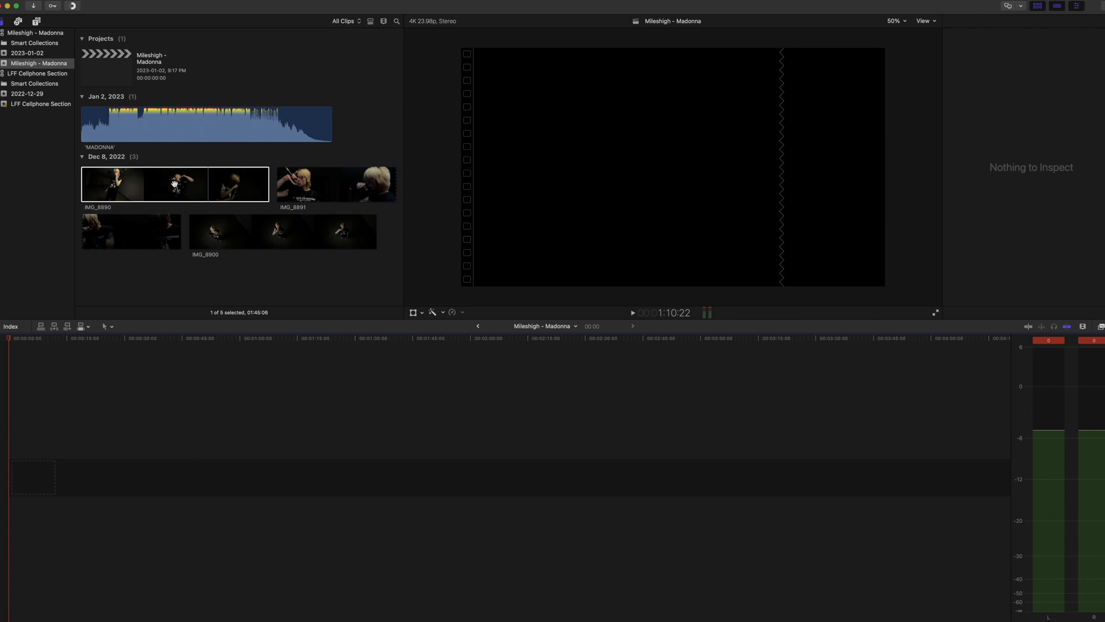
drag(171, 186, 51, 467)
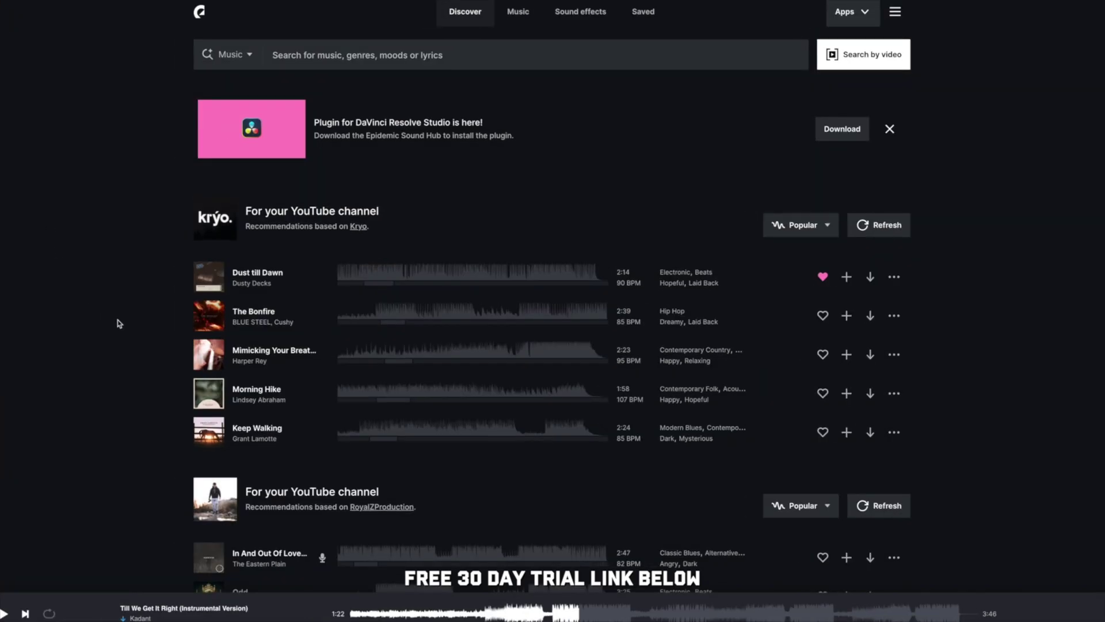
Load Crown Boxing X Kryo Teaser.mov into Epidemic Sound's Search by video and get recommendations.
scroll(154, 341, down, 5)
scroll(159, 350, down, 10)
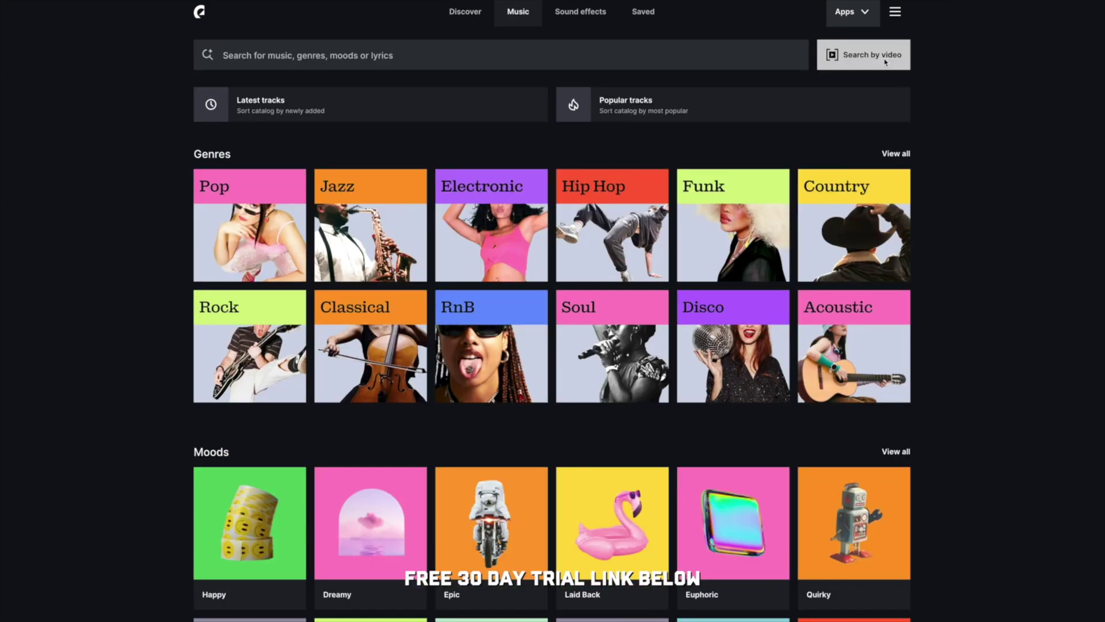
click(863, 55)
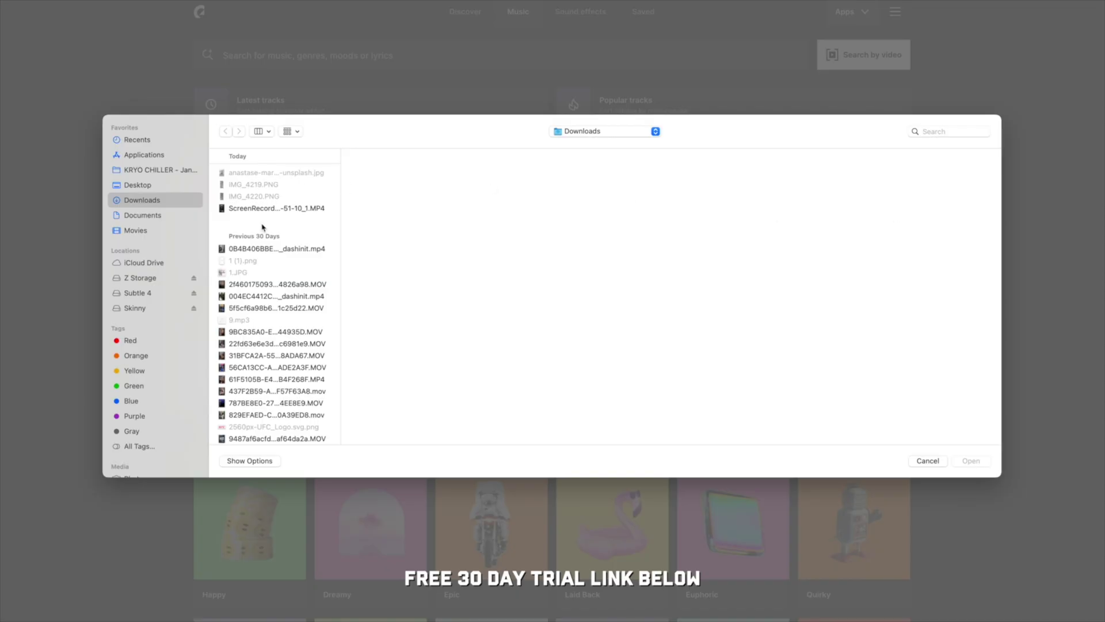
click(138, 292)
click(288, 346)
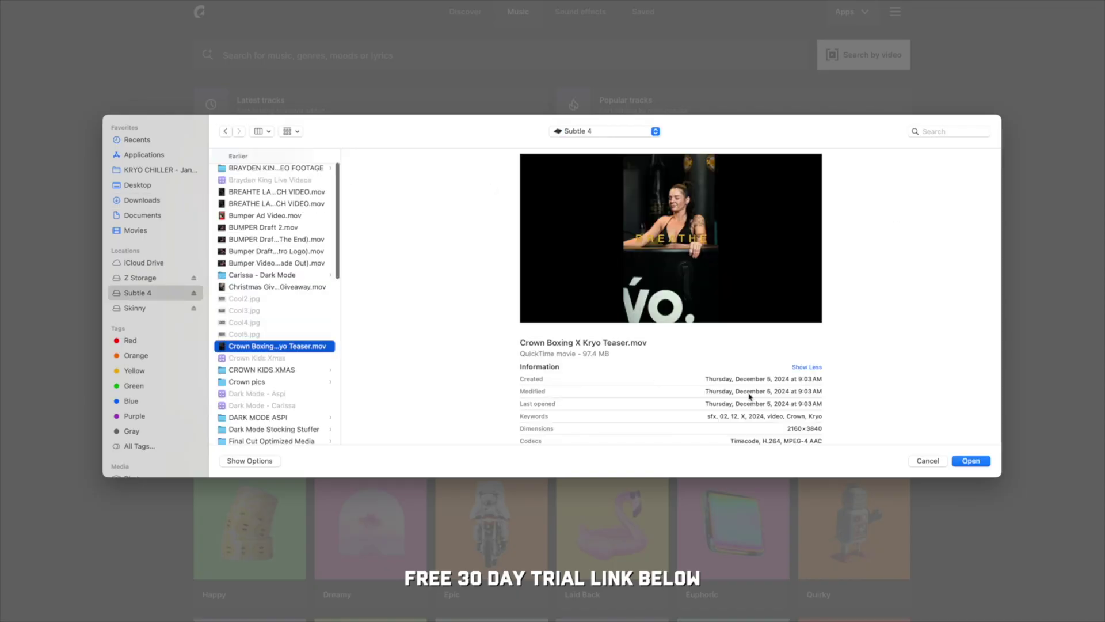
click(973, 461)
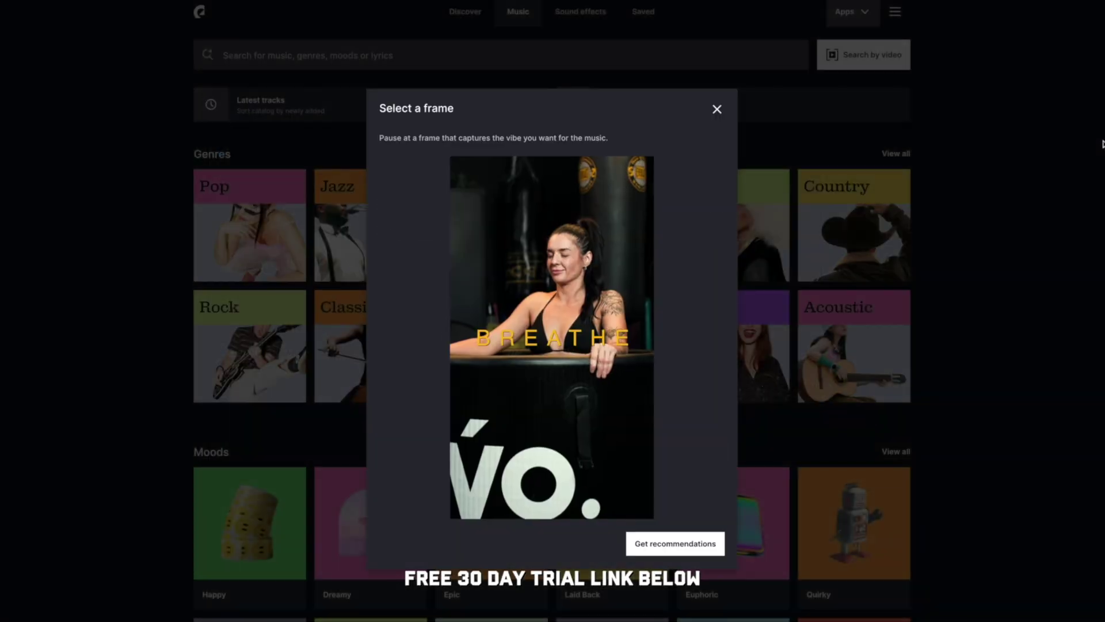
click(668, 544)
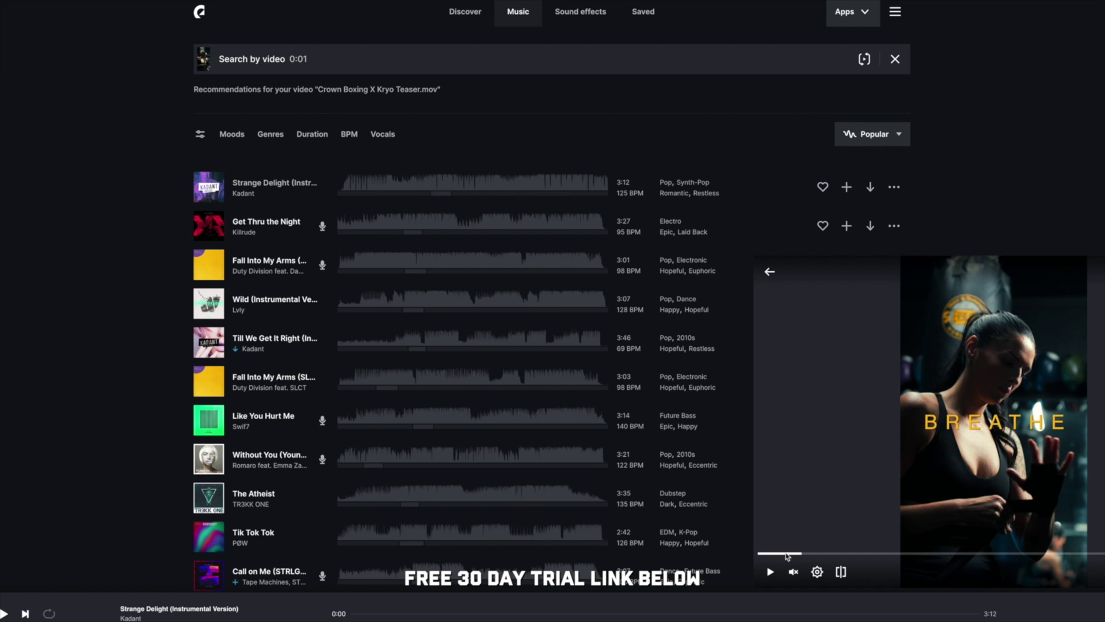
Preview the top suggested track and another recommendation against the teaser video.
click(770, 572)
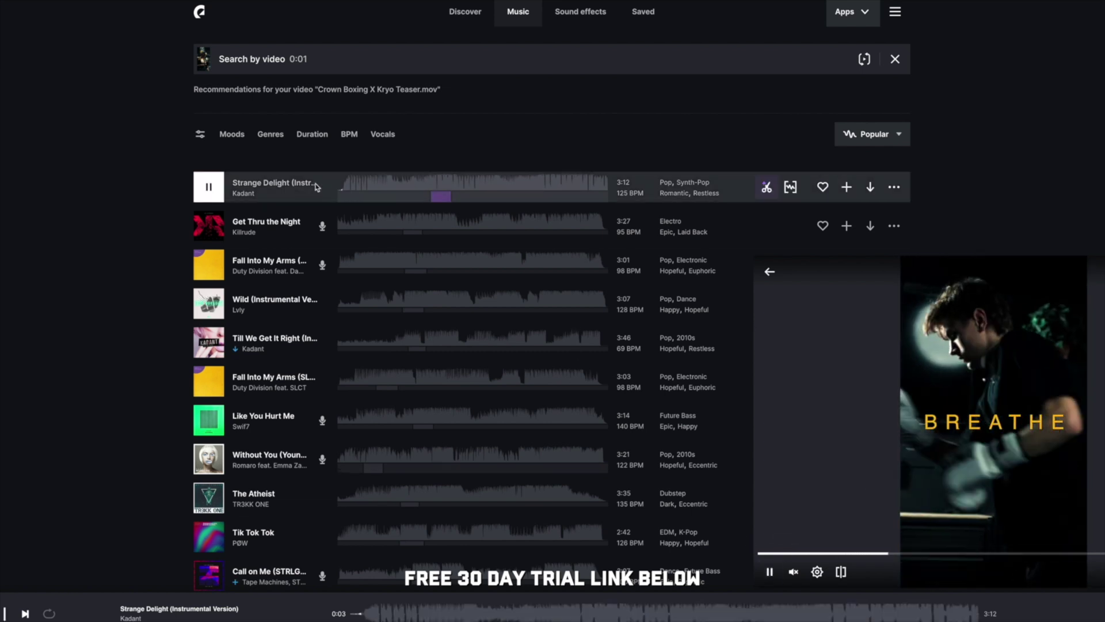
click(436, 343)
scroll(415, 415, down, 4)
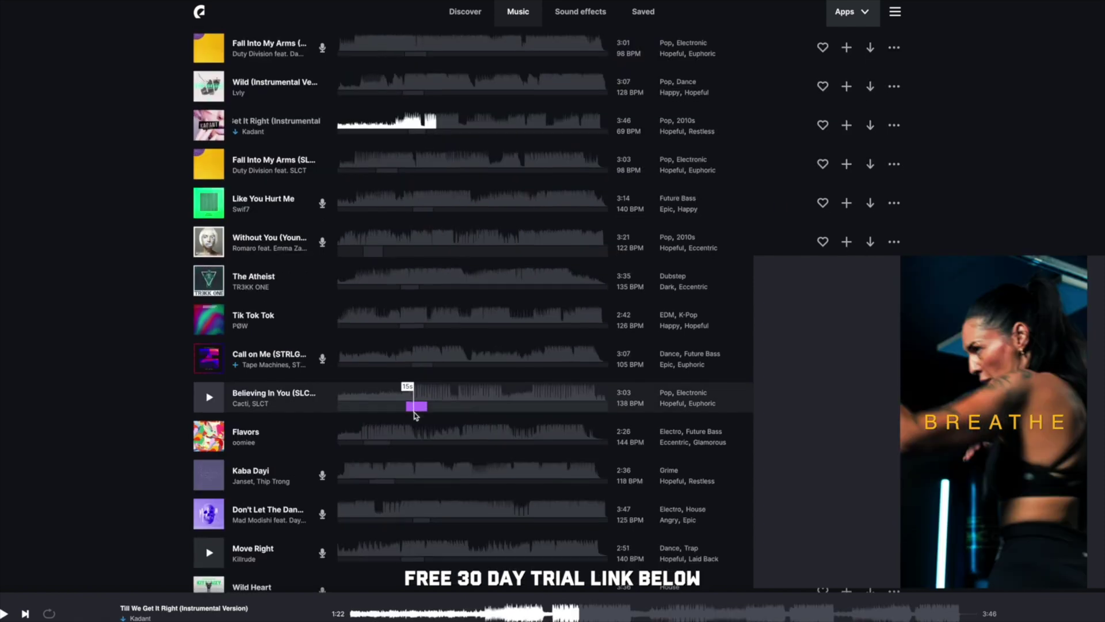
scroll(415, 416, down, 14)
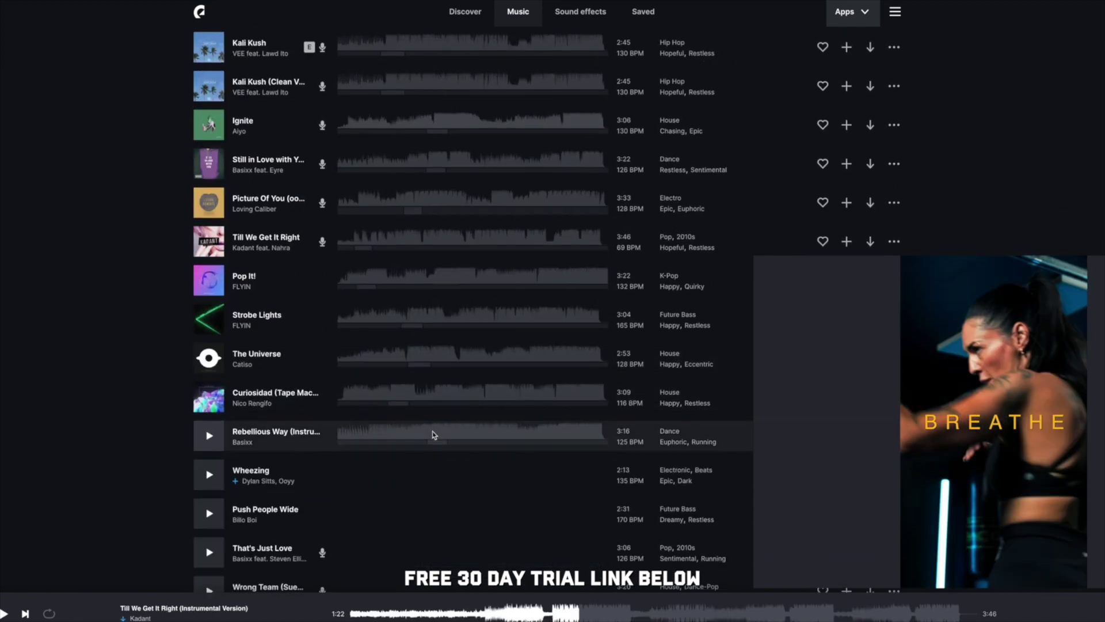
scroll(435, 438, down, 20)
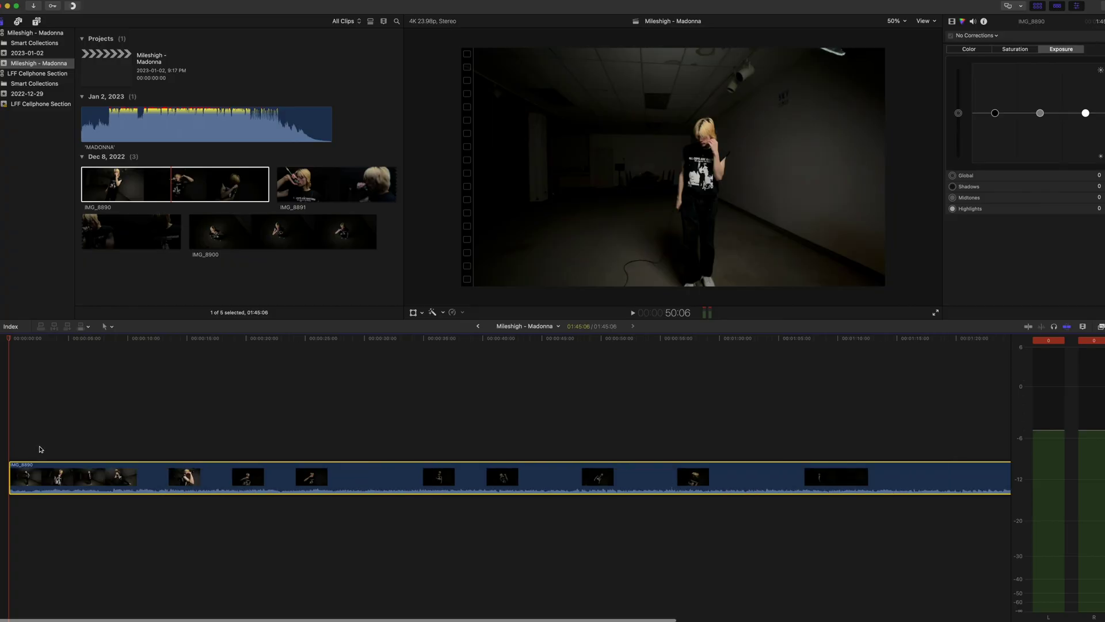
Zoom the timeline in and out and place the playhead around 24 seconds.
key(super+equal)
key(super+equal)
key(super+equal)
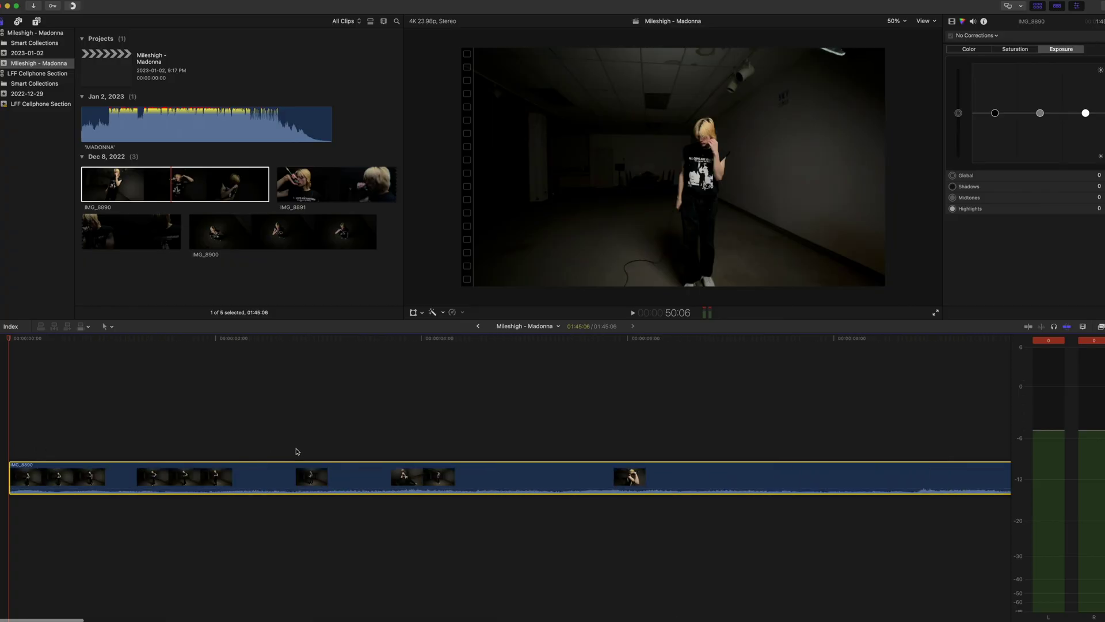
key(super+minus)
key(super+minus)
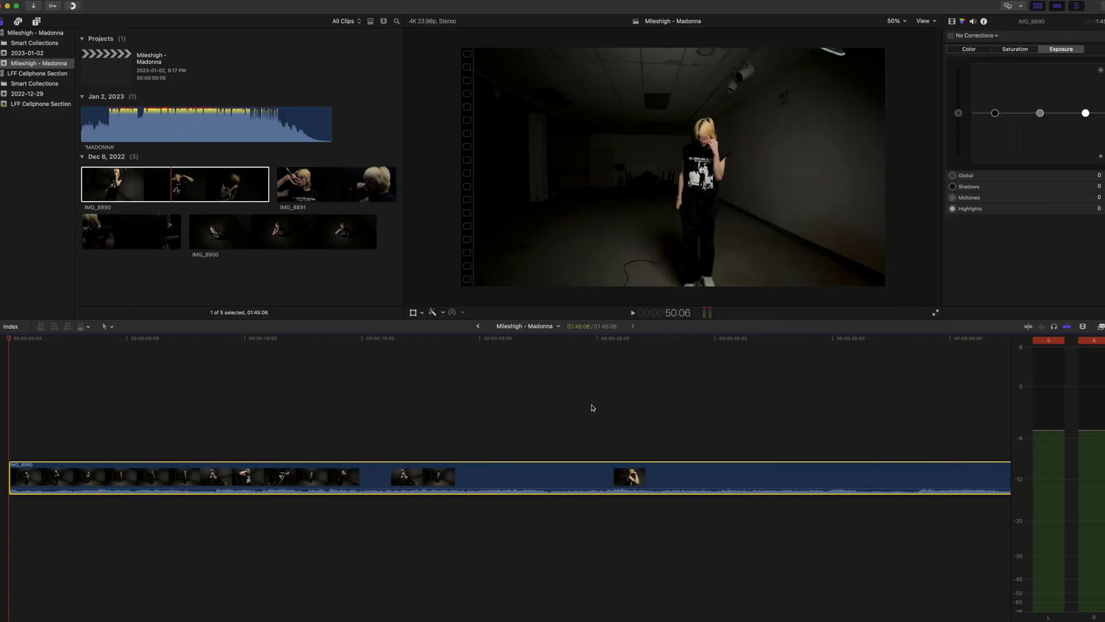
click(585, 412)
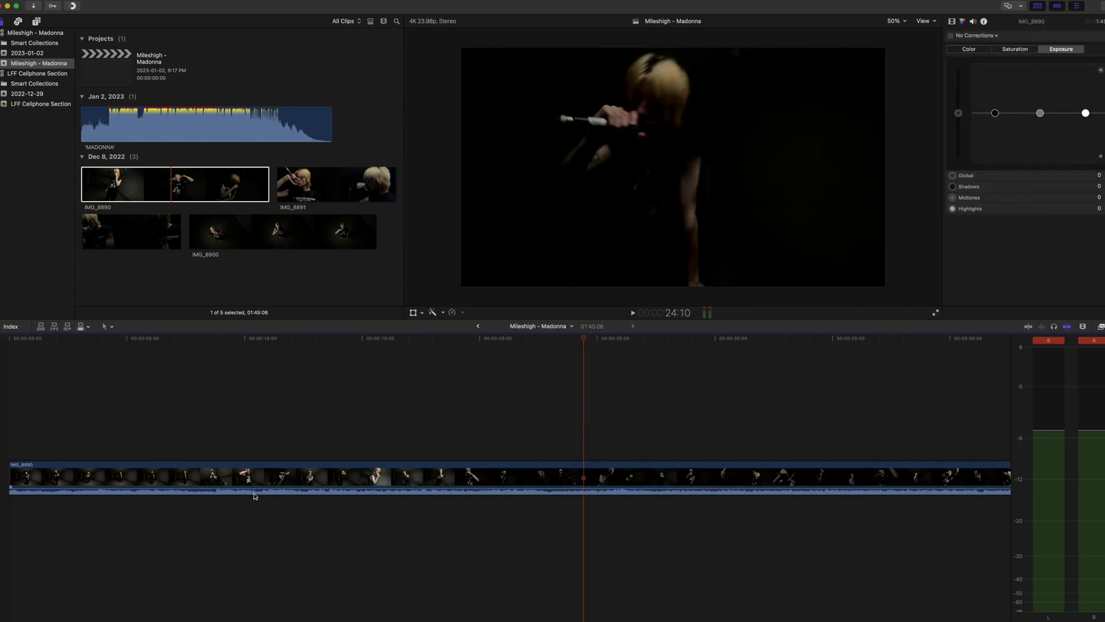
scroll(650, 477, right, 10)
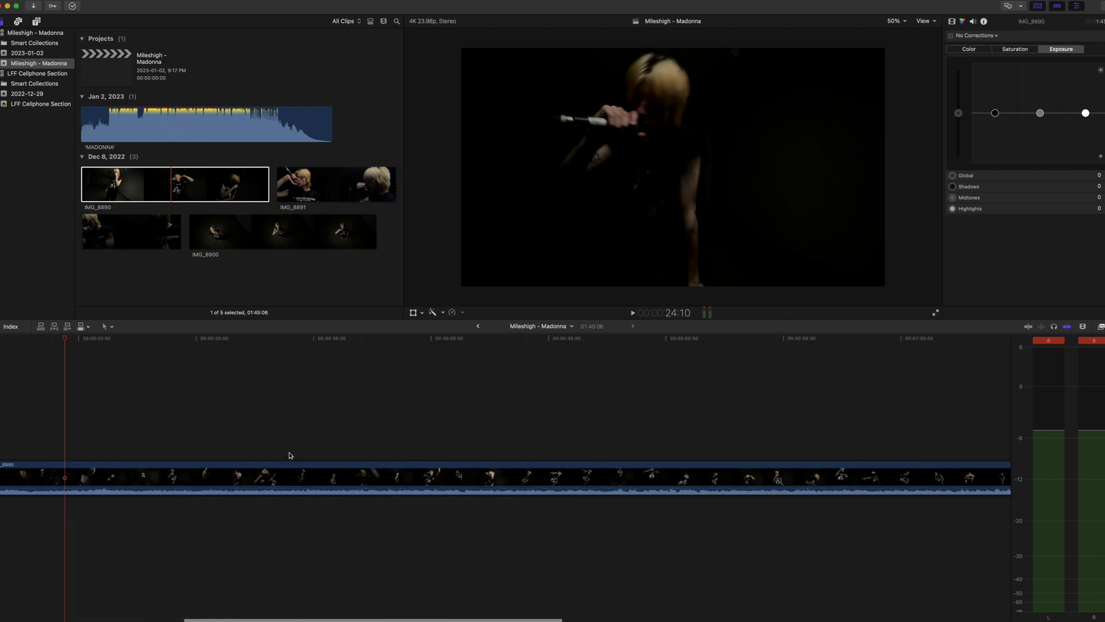
key(super+minus)
key(super+minus)
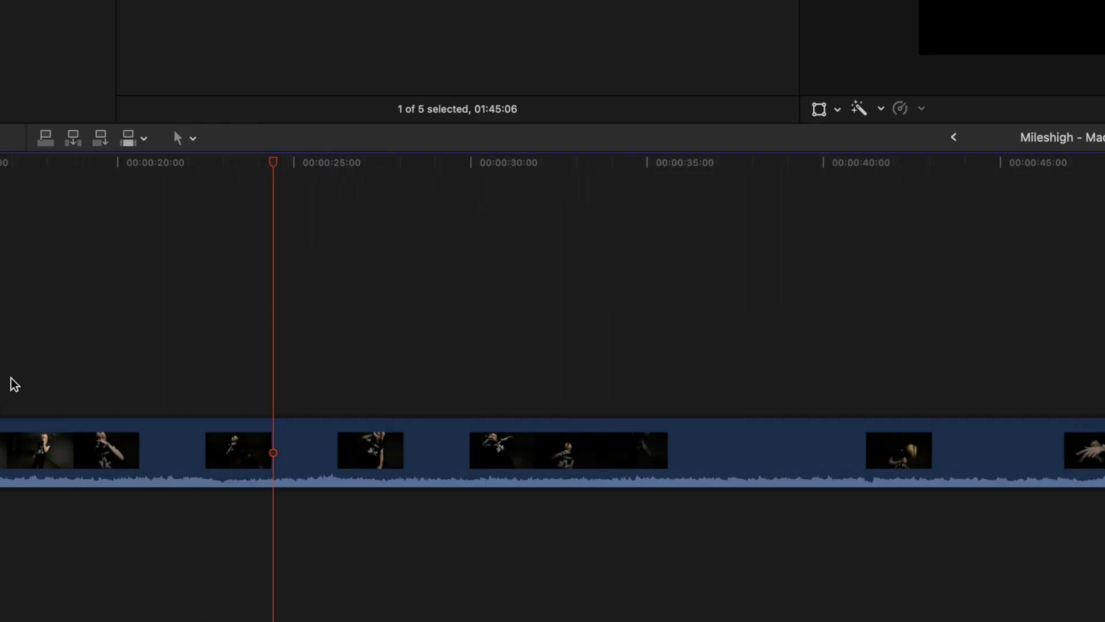
key(super+equal)
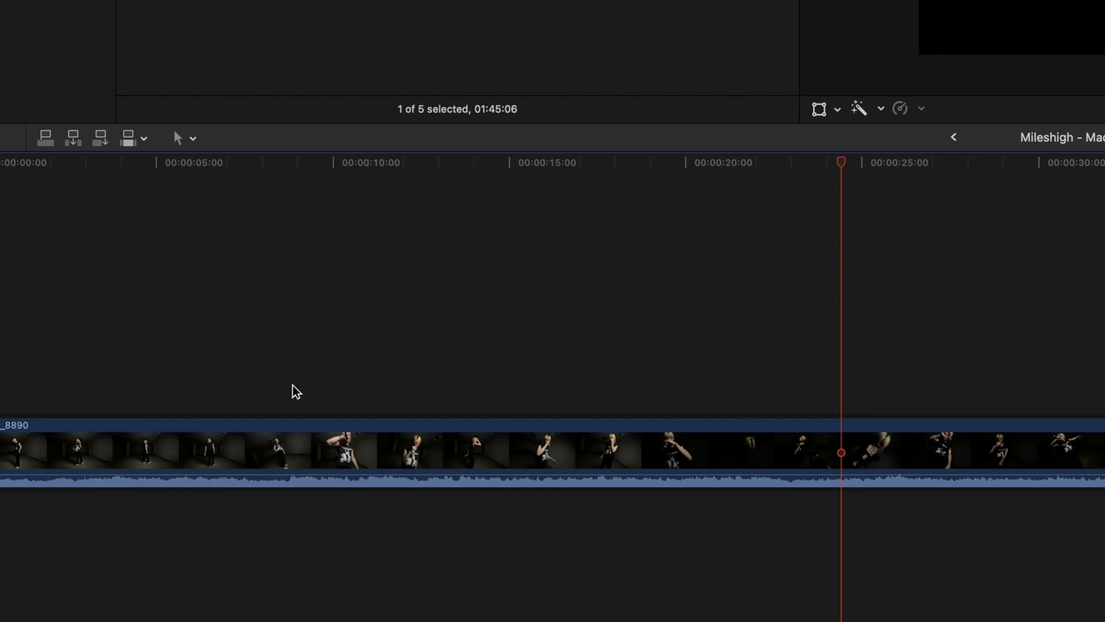
Play the footage from an earlier point, stop at 9:14, and select the MADONNA song.
click(300, 388)
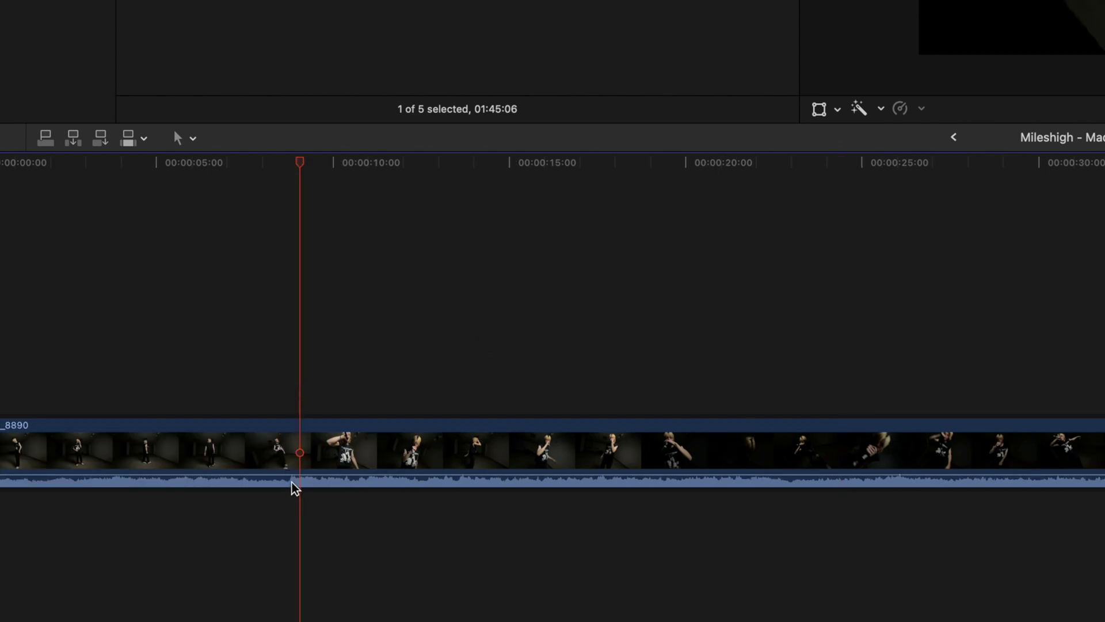
drag(299, 167, 289, 166)
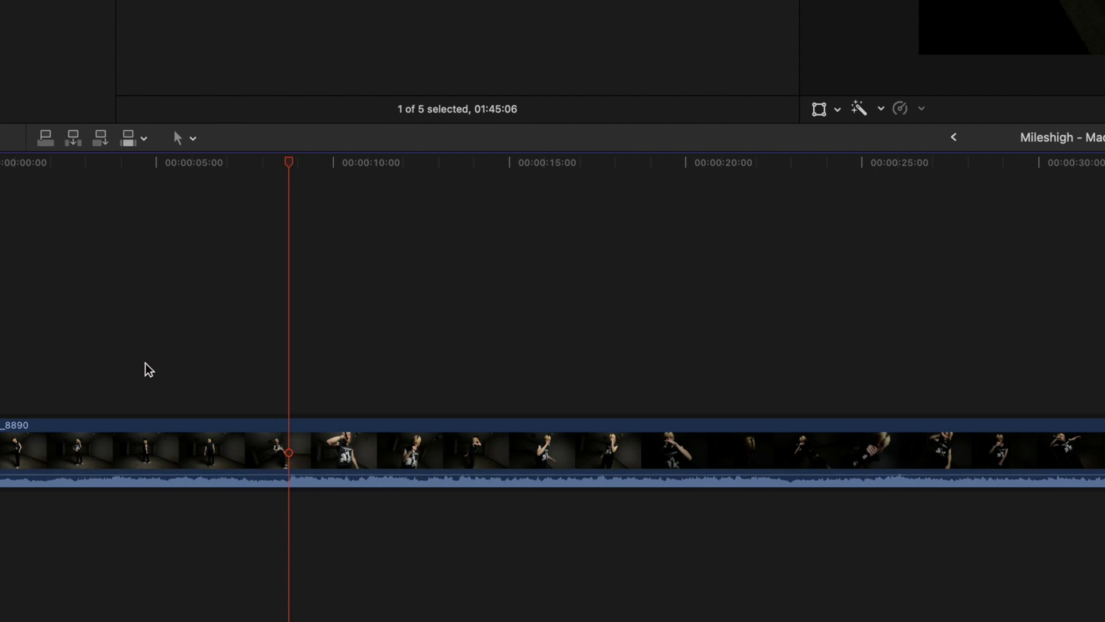
click(87, 363)
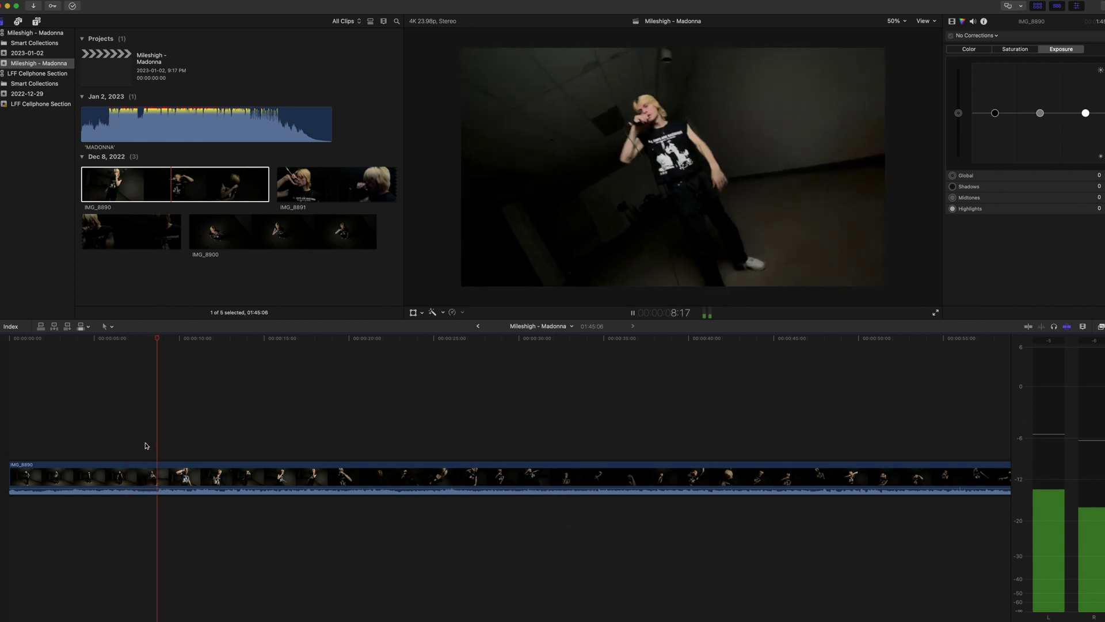
key(space)
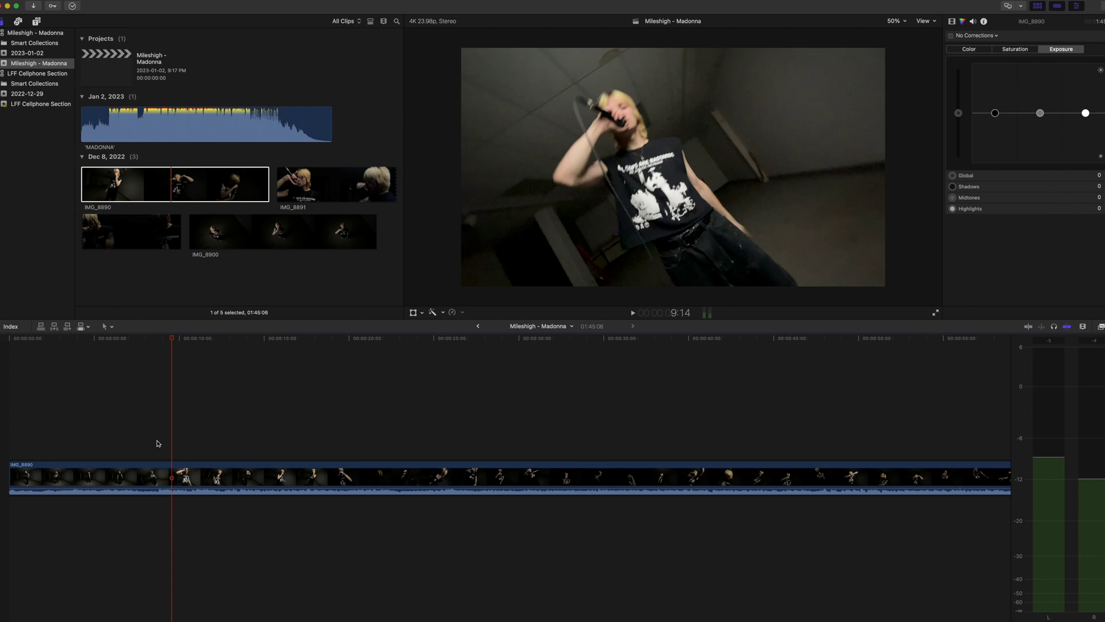
click(144, 127)
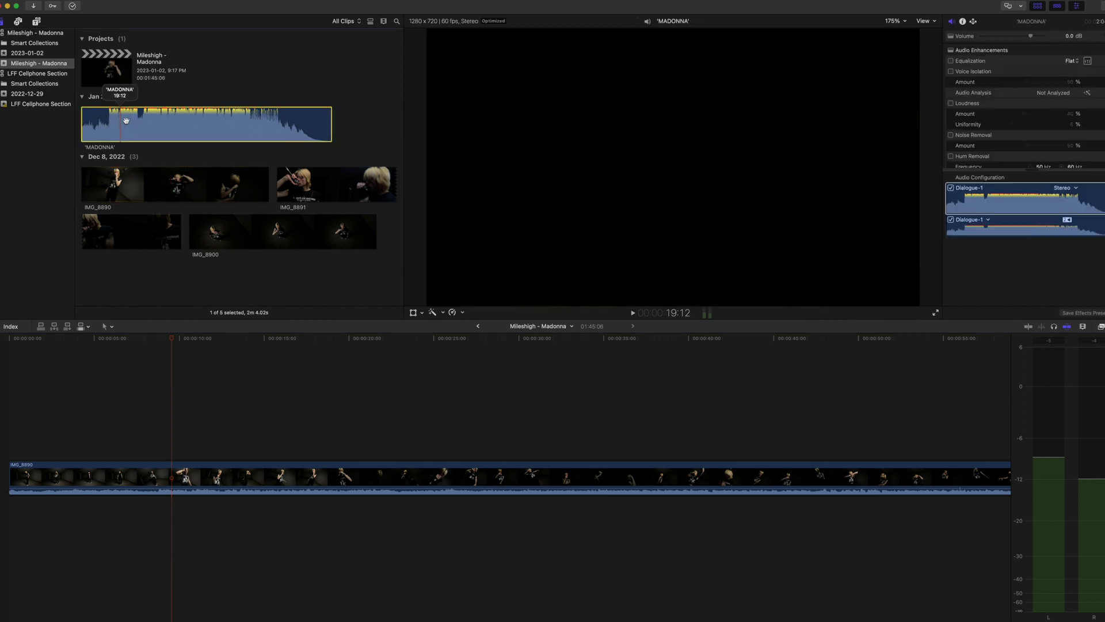
Add the MADONNA song below IMG_8890 and play from 8:20 to check timing.
click(115, 123)
drag(122, 125, 67, 513)
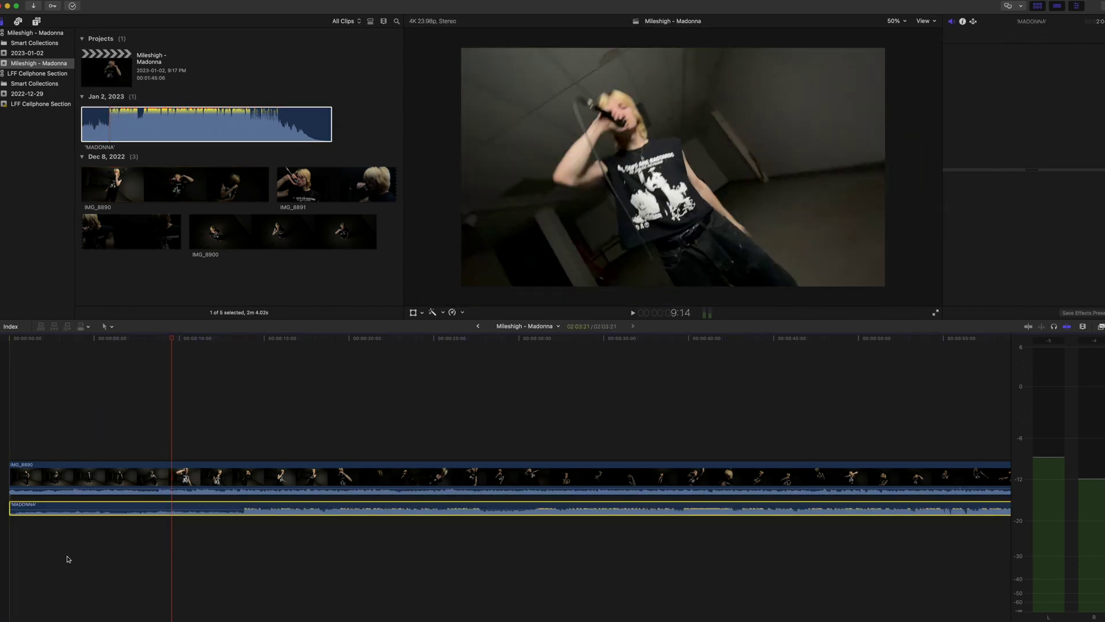
click(161, 441)
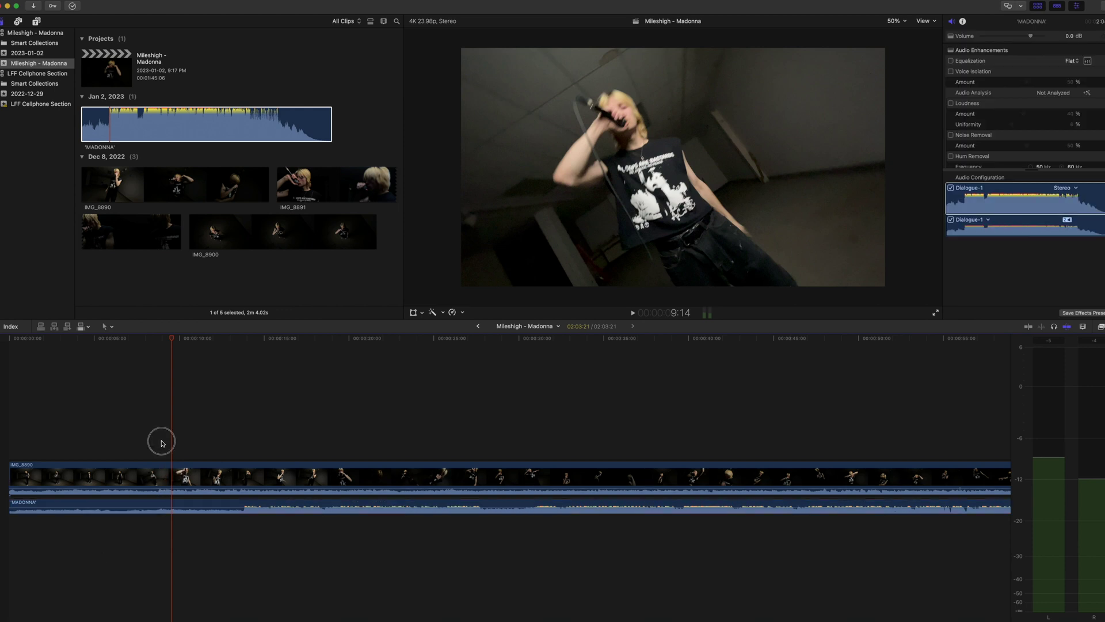
click(159, 339)
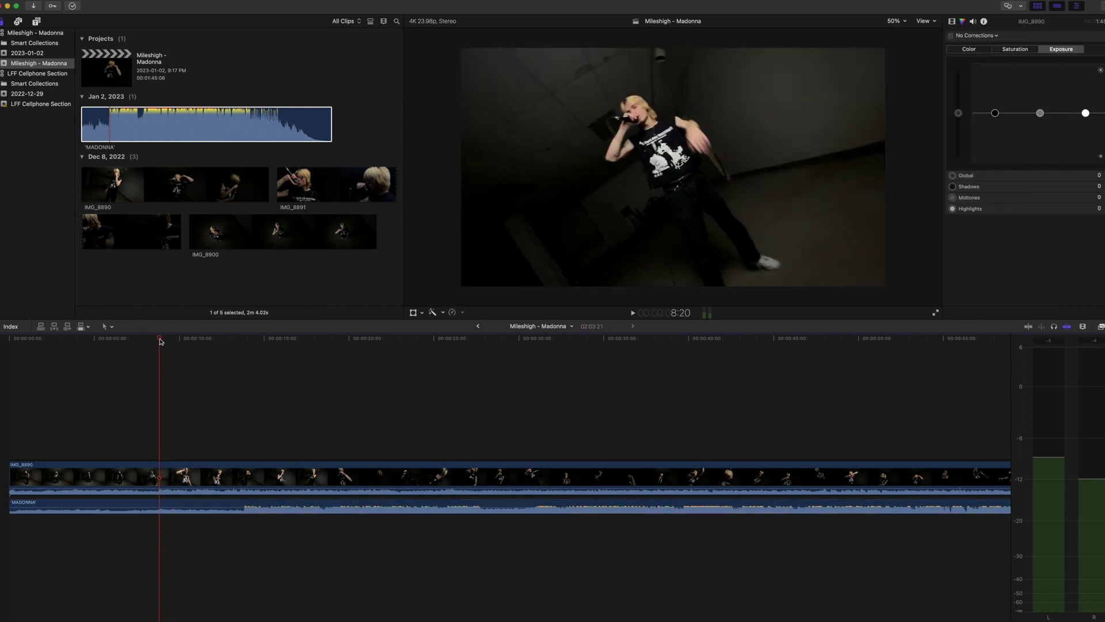
key(space)
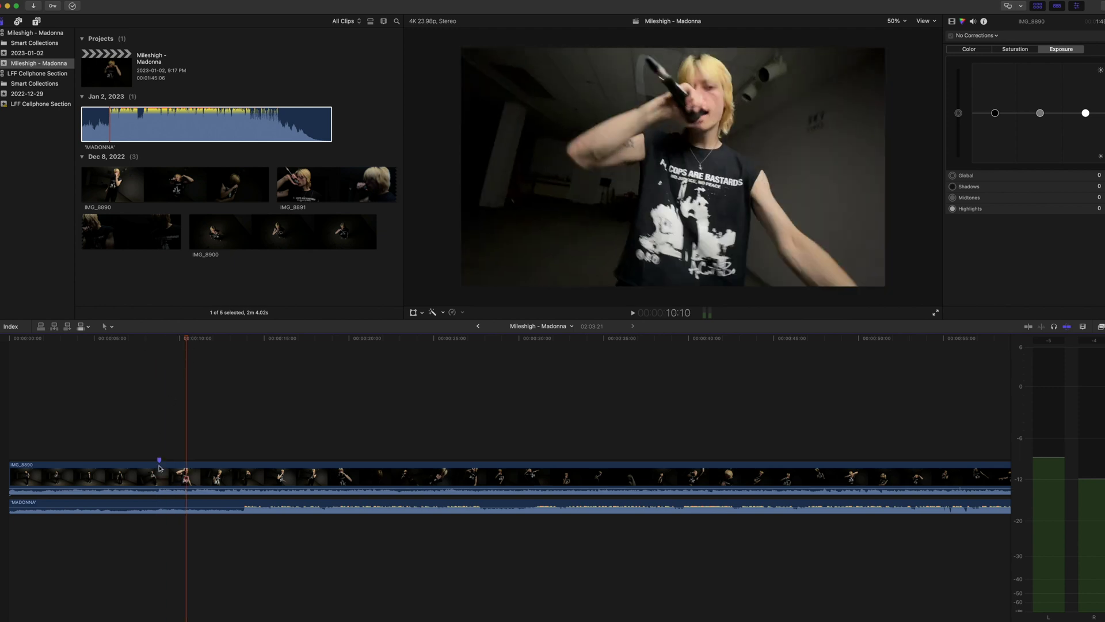
click(161, 464)
click(159, 450)
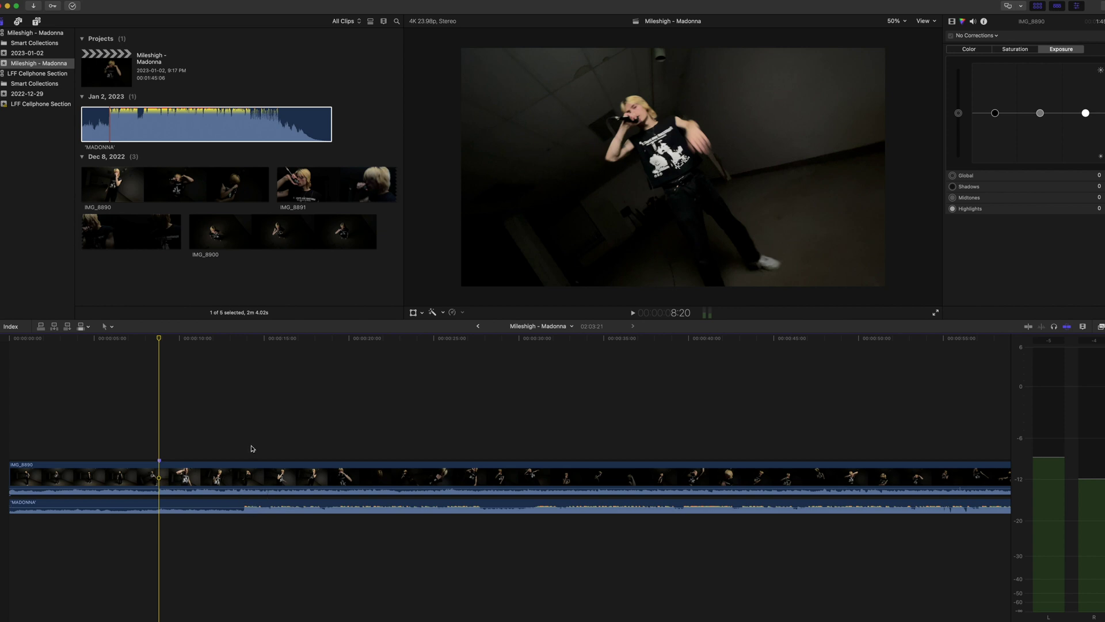
Trim the start of the MADONNA song and slide it right to the sync point.
click(249, 506)
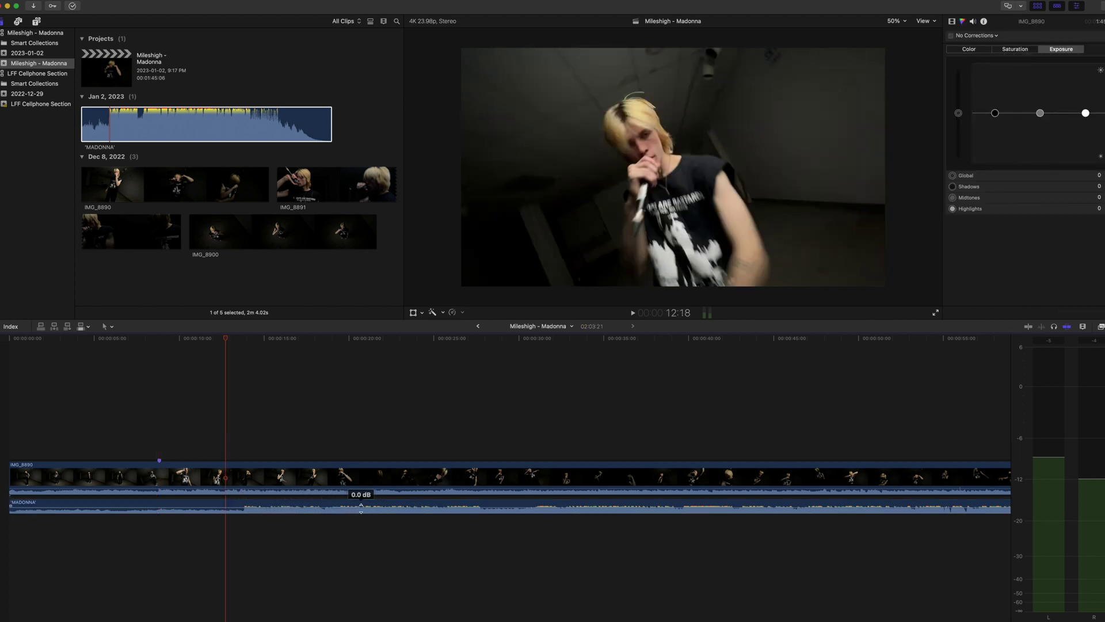
drag(225, 342, 244, 390)
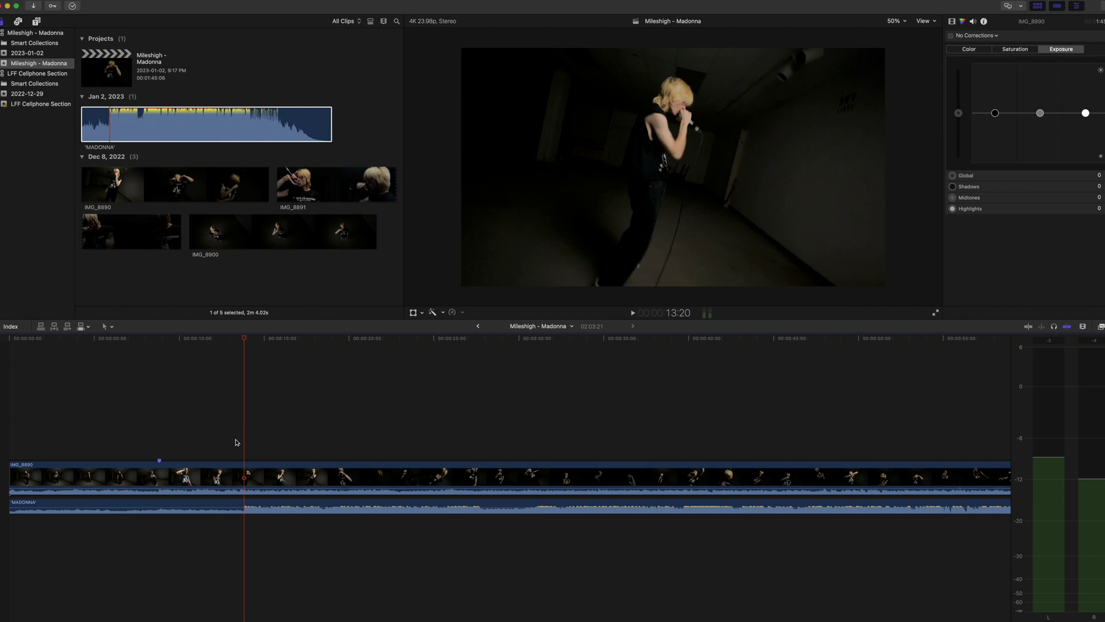
click(249, 505)
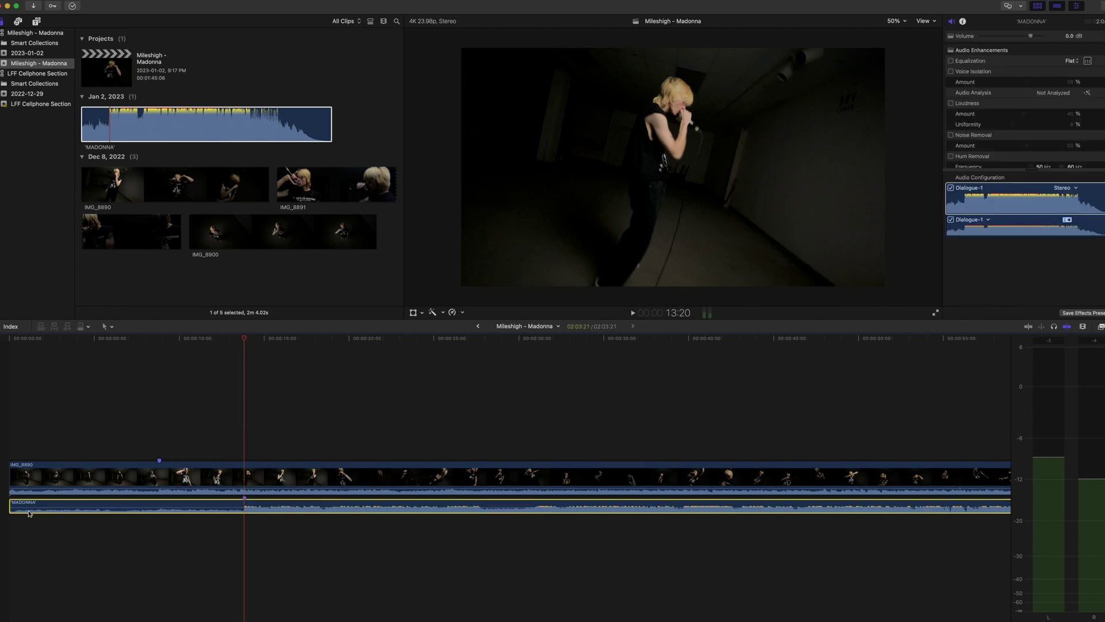
drag(10, 504, 90, 506)
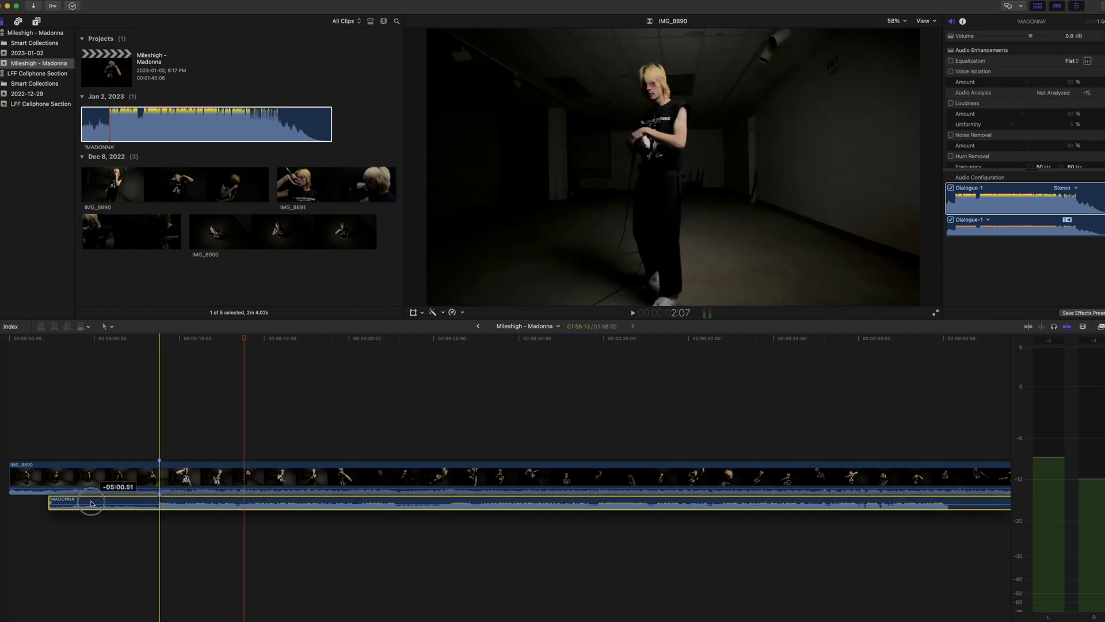
click(159, 449)
click(173, 452)
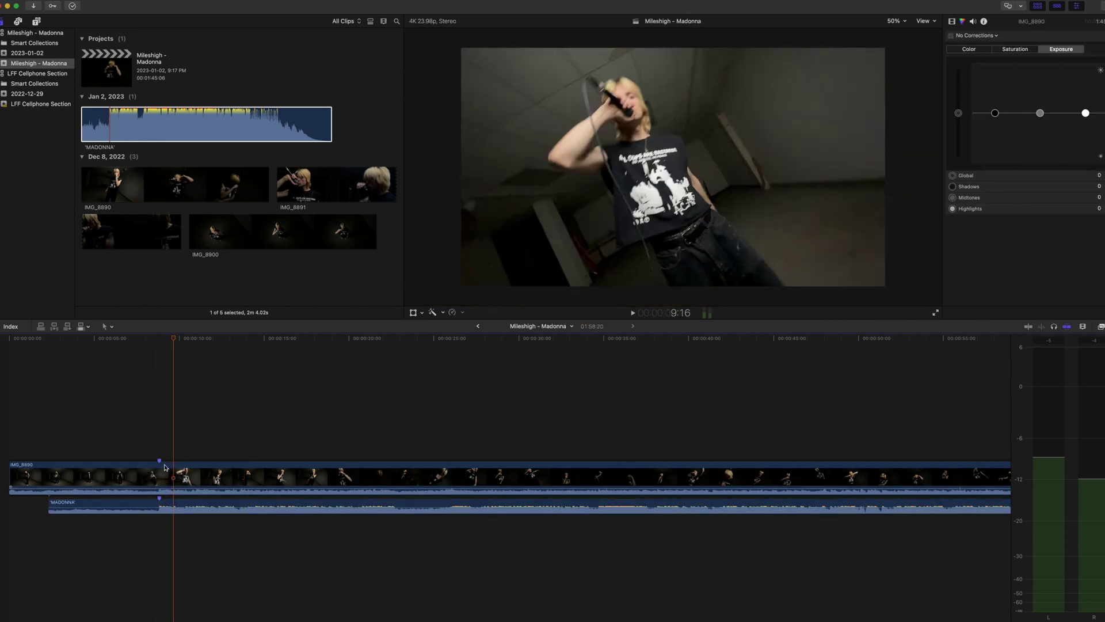
click(160, 466)
drag(173, 503, 184, 504)
Zoom in around 8:18 and shift the MADONNA clip slightly earlier for sync.
key(super+equal)
key(super+equal)
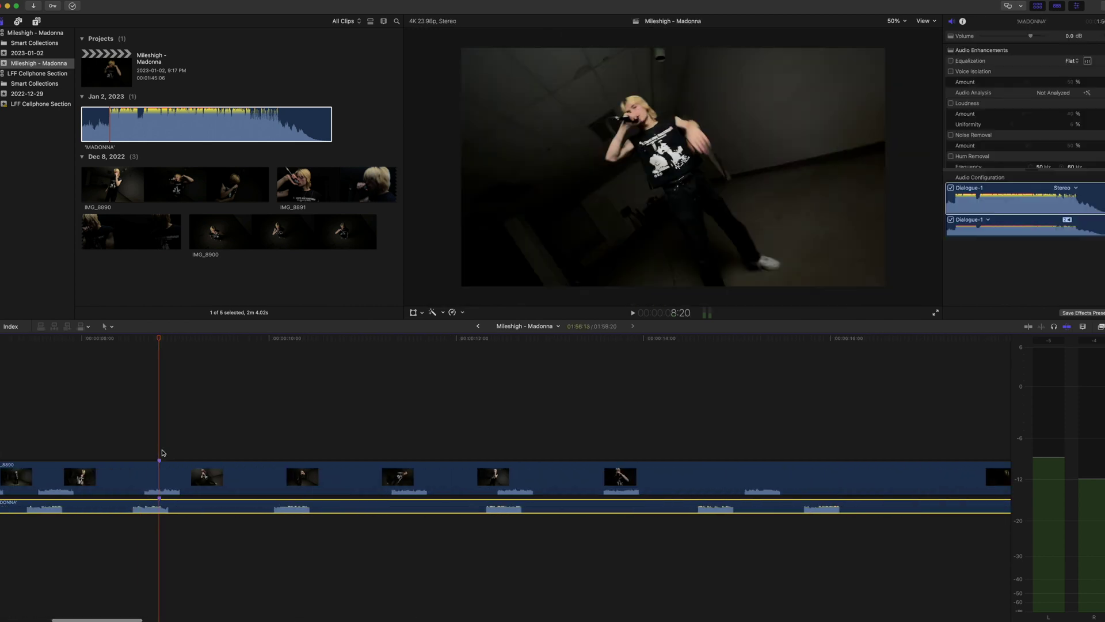
key(super+equal)
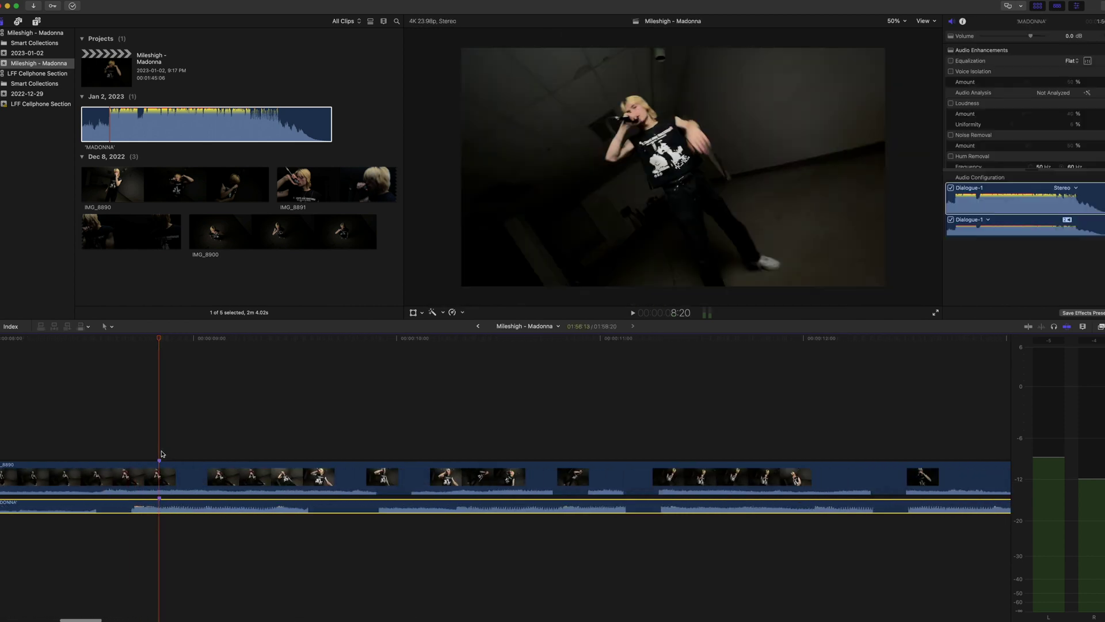
scroll(231, 455, left, 5)
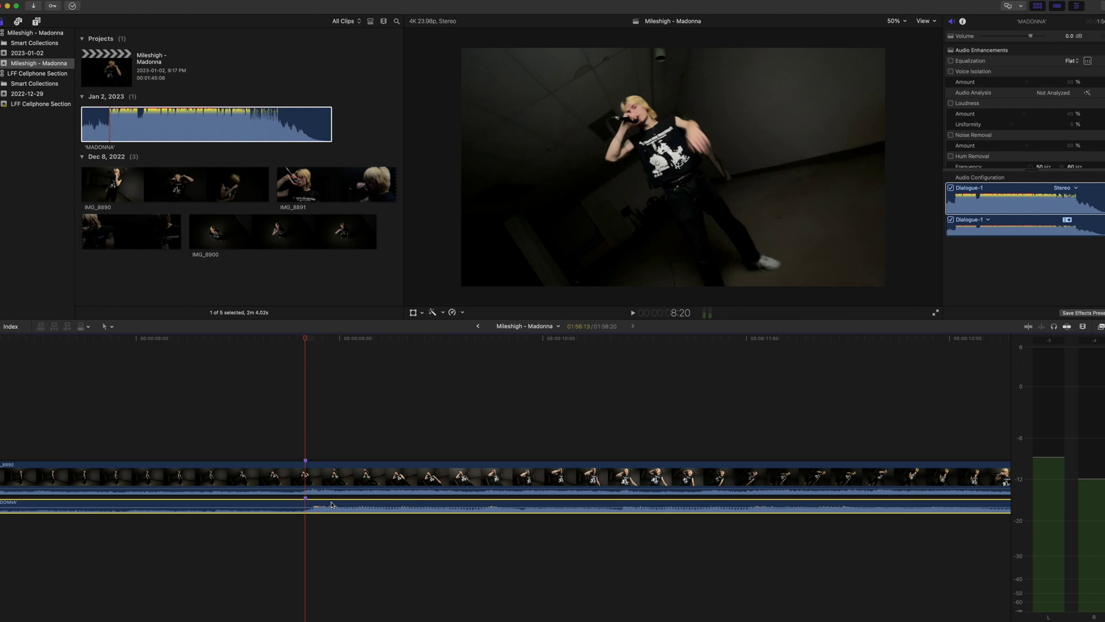
click(289, 447)
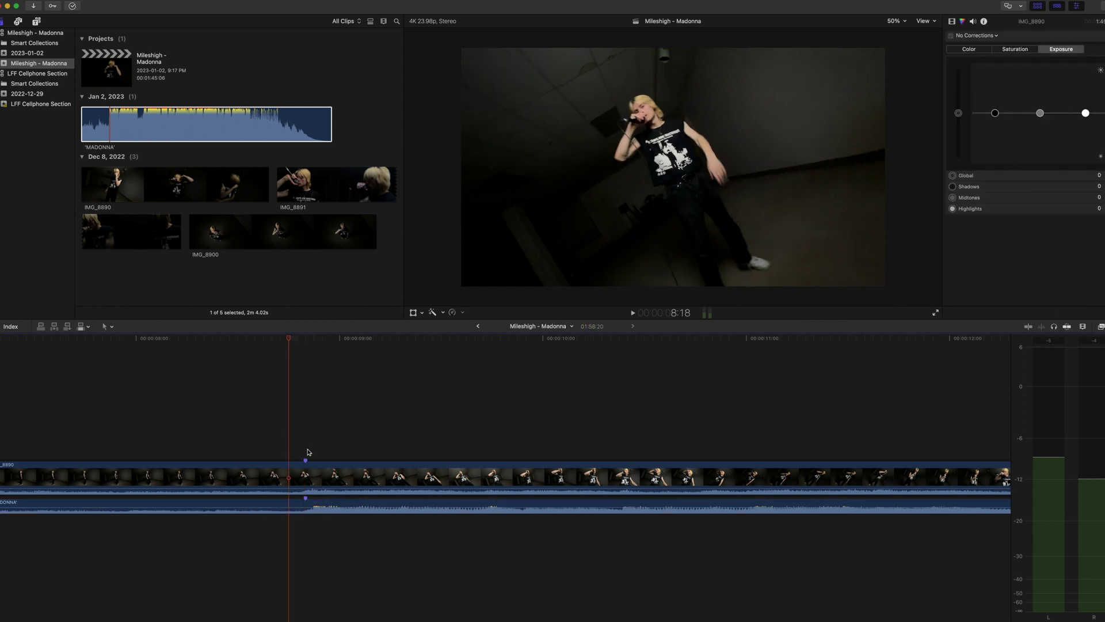
key(super+equal)
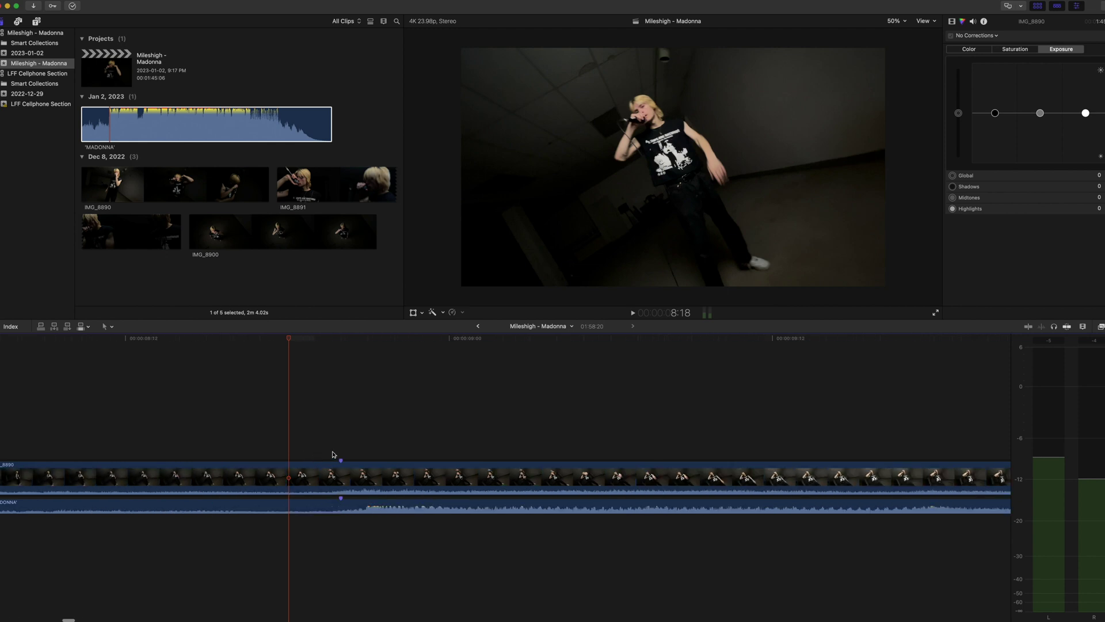
key(super+equal)
click(419, 502)
drag(419, 502, 382, 502)
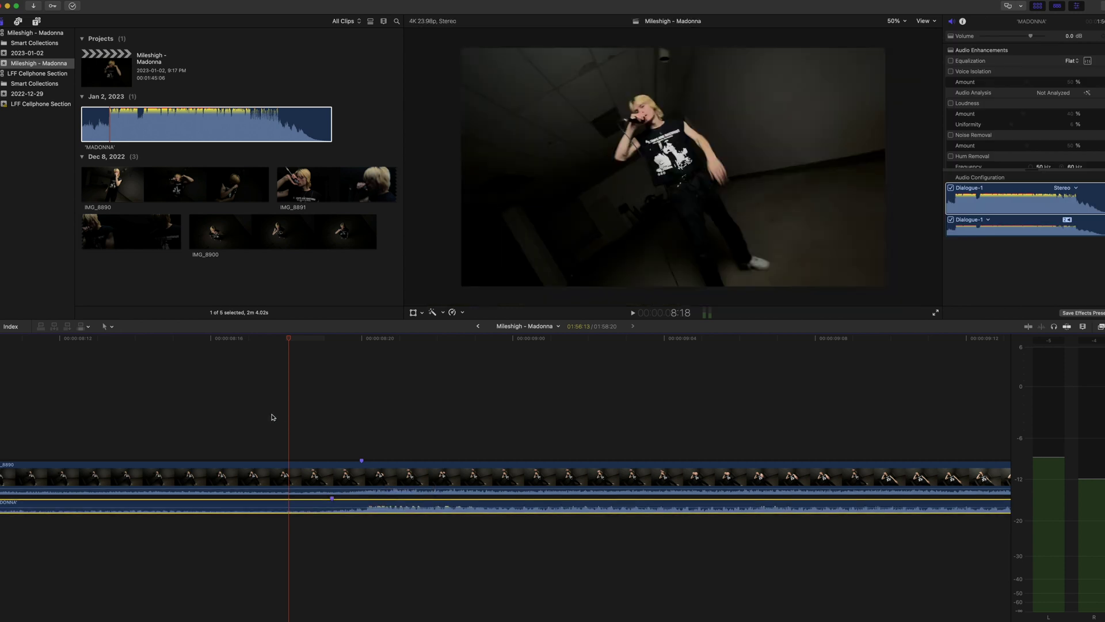
Play from 8:16 with the MADONNA clip selected to check the sync.
click(244, 437)
key(super+6)
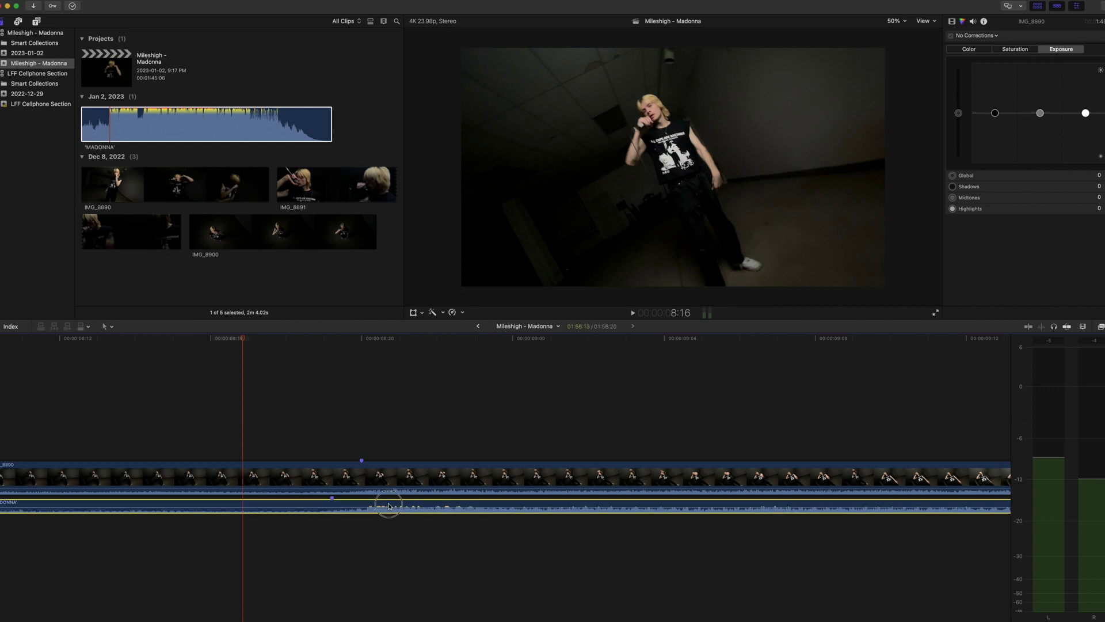
click(428, 506)
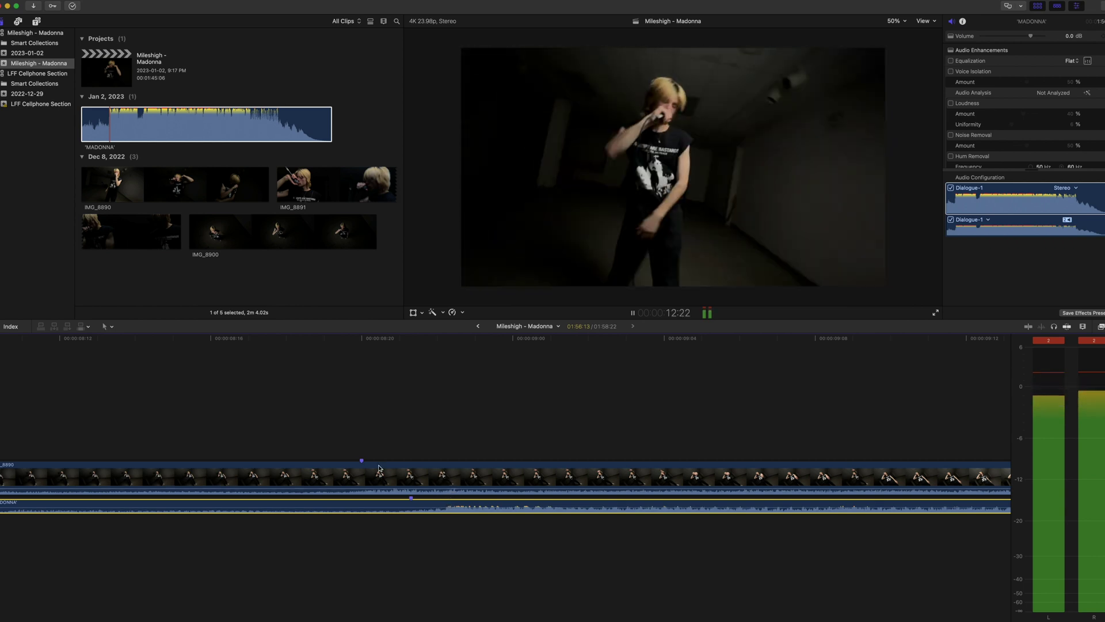
key(space)
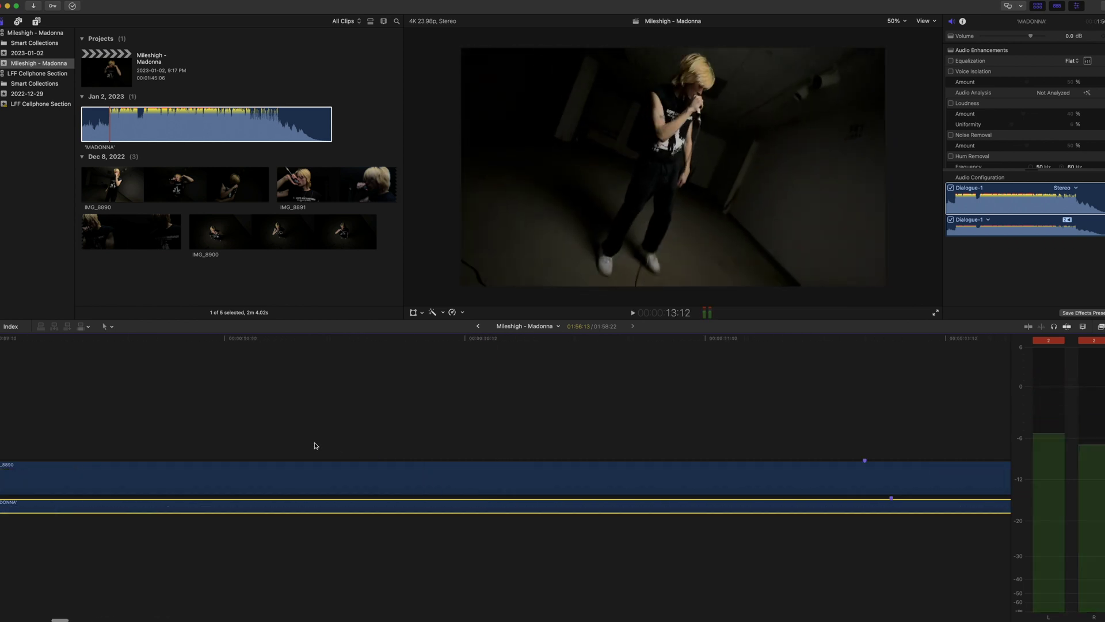
scroll(403, 484, left, 15)
scroll(448, 480, right, 15)
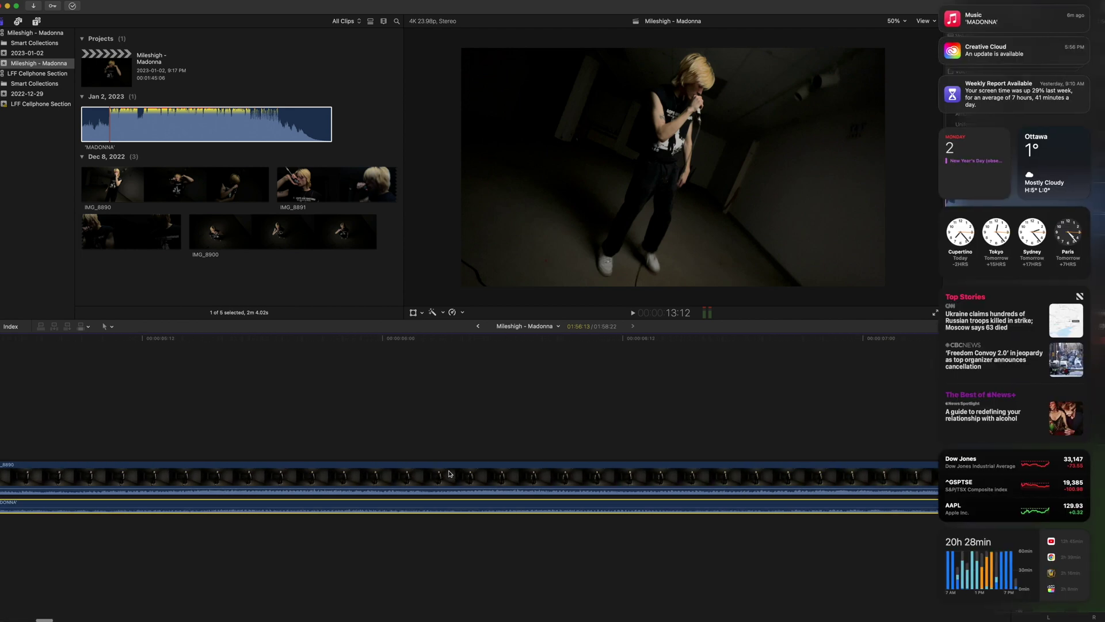
scroll(519, 455, right, 10)
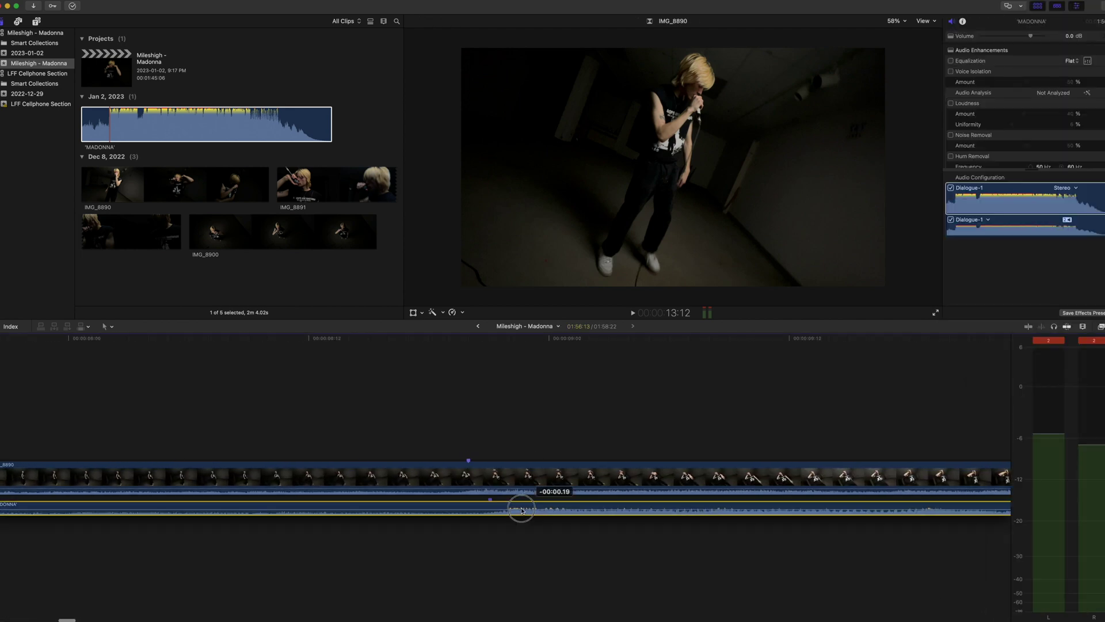
Slide the MADONNA song earlier, lower its volume, and replay to verify sync with IMG_8890.
drag(522, 510, 500, 505)
click(472, 422)
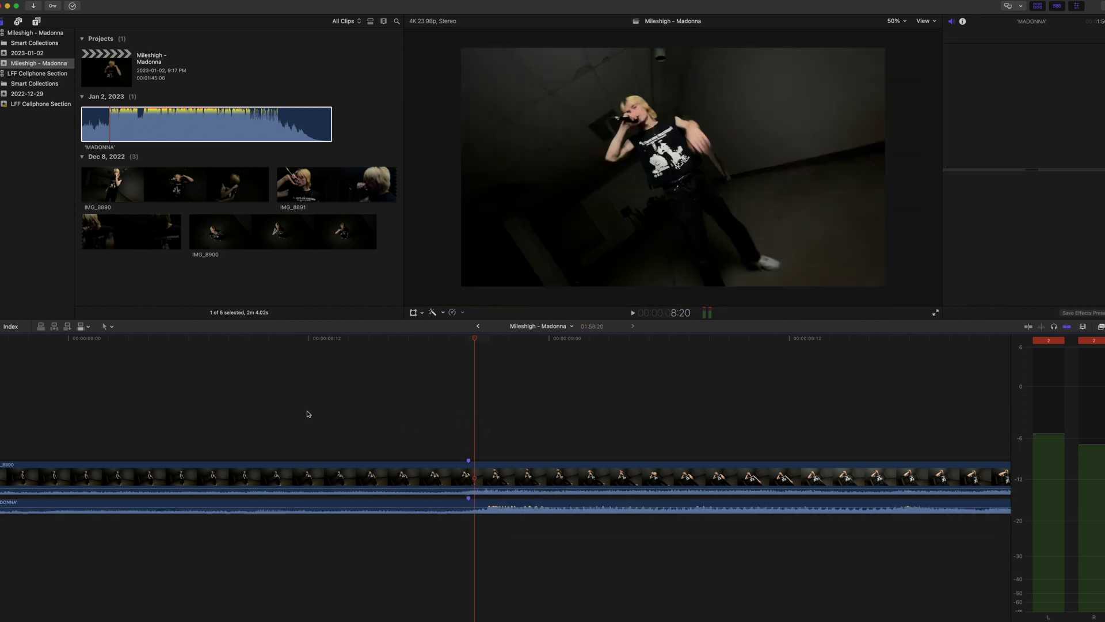
key(space)
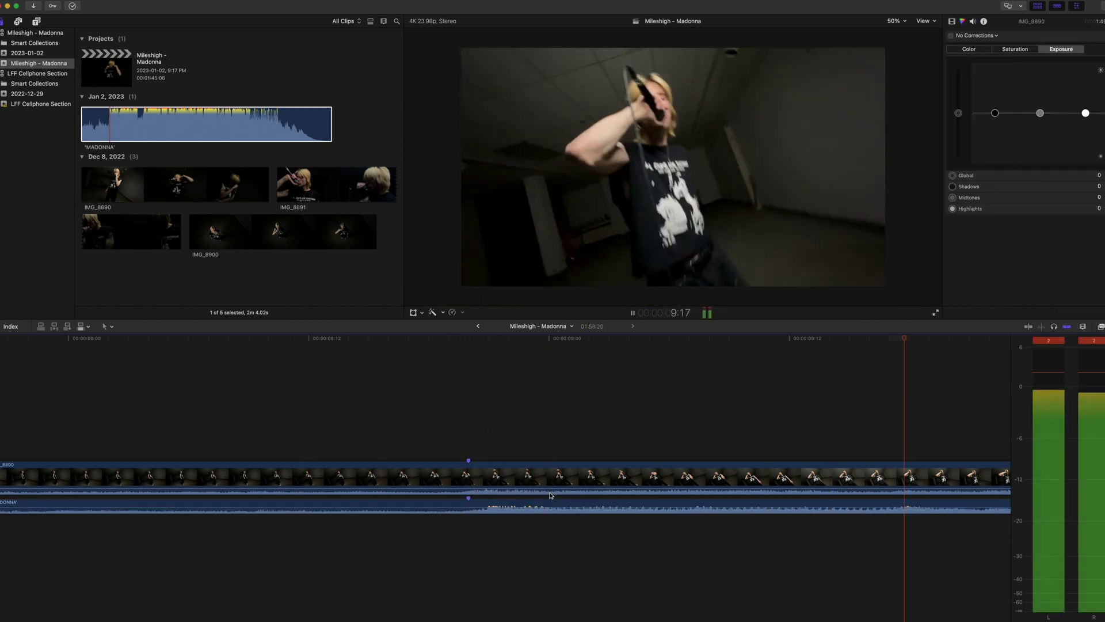
drag(503, 504, 505, 506)
key(space)
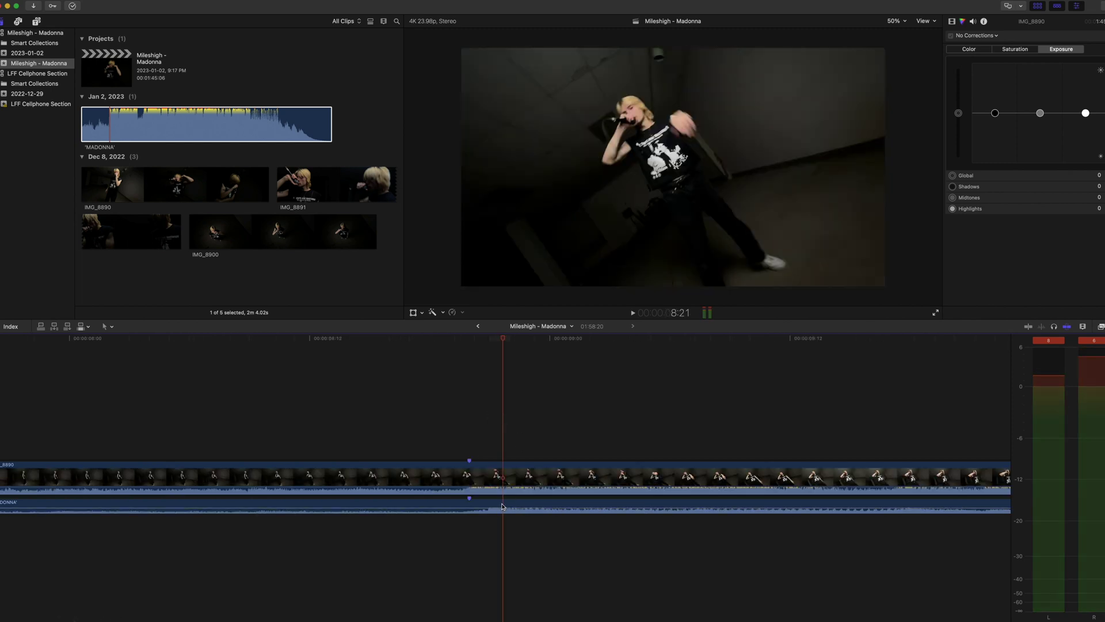
drag(503, 506, 487, 505)
key(space)
click(377, 369)
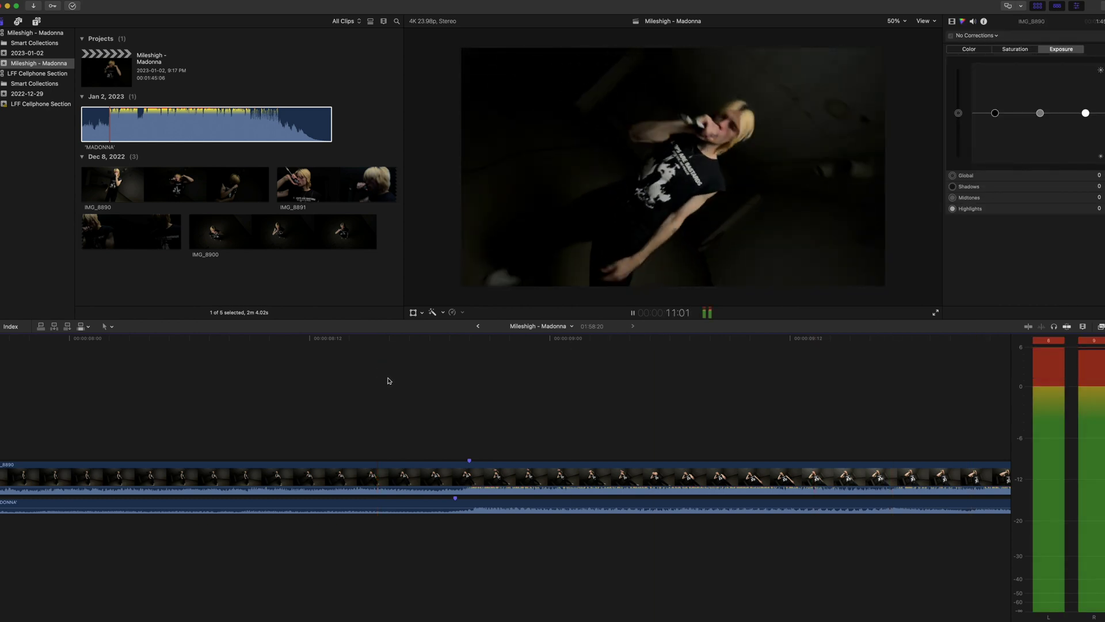
key(space)
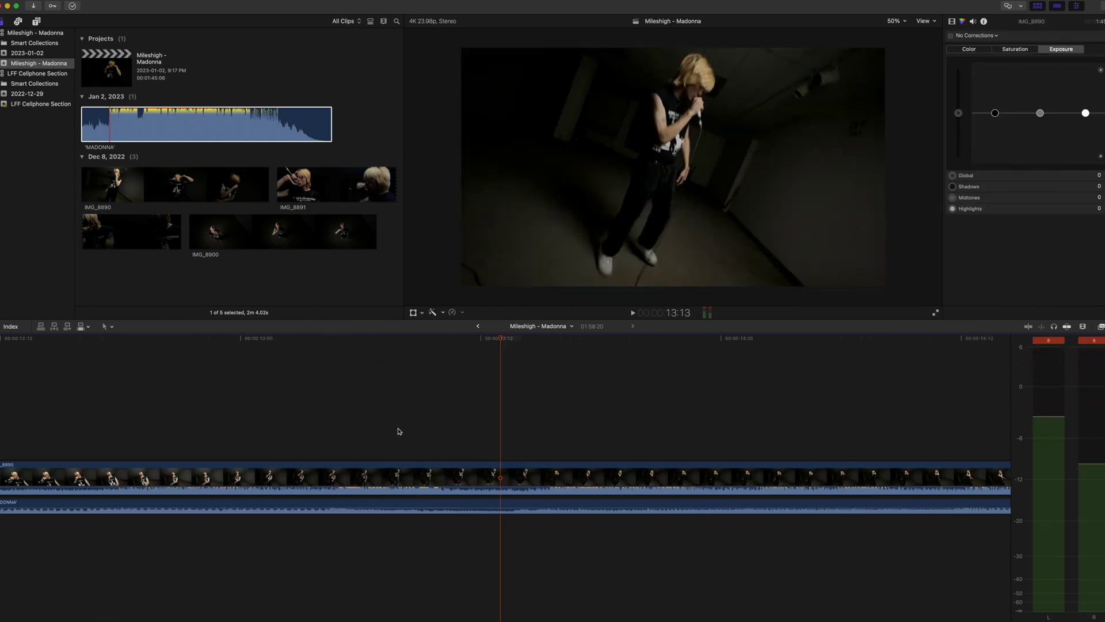
Zoom out and extend the MADONNA song's start edge back to the timeline start.
key(super+minus)
key(super+minus)
key(super+minus)
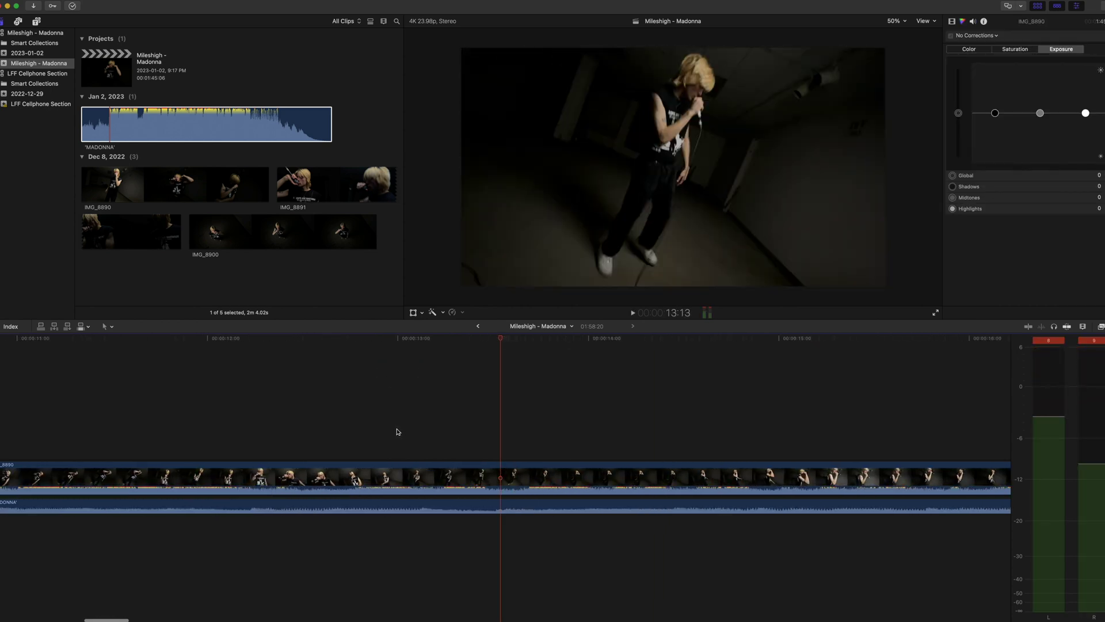
key(super+minus)
key(super+minus)
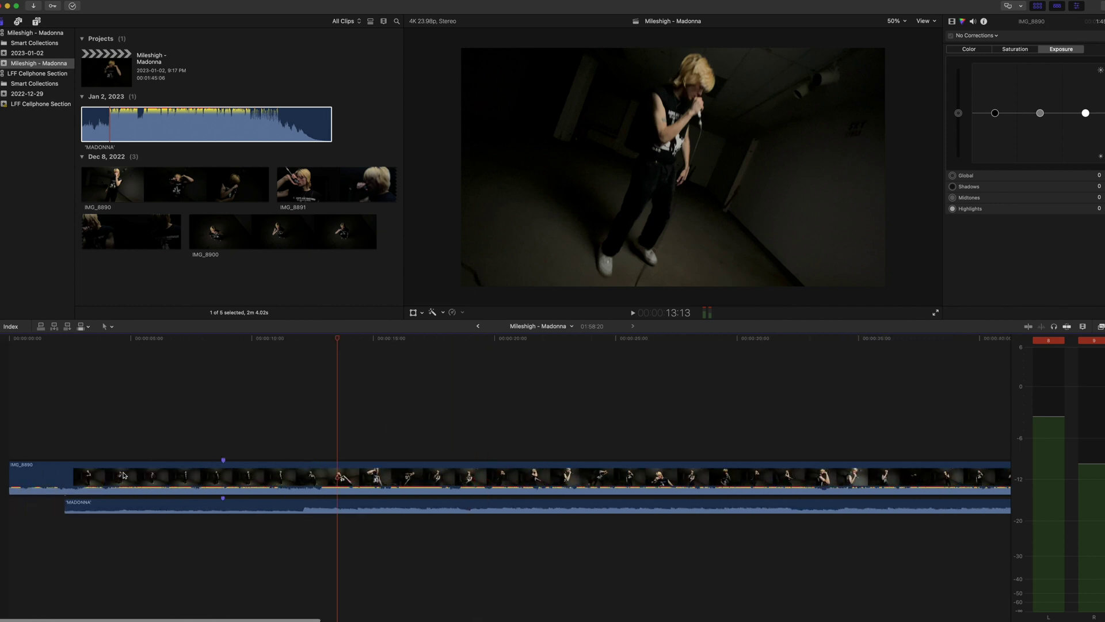
click(48, 501)
drag(49, 501, 10, 503)
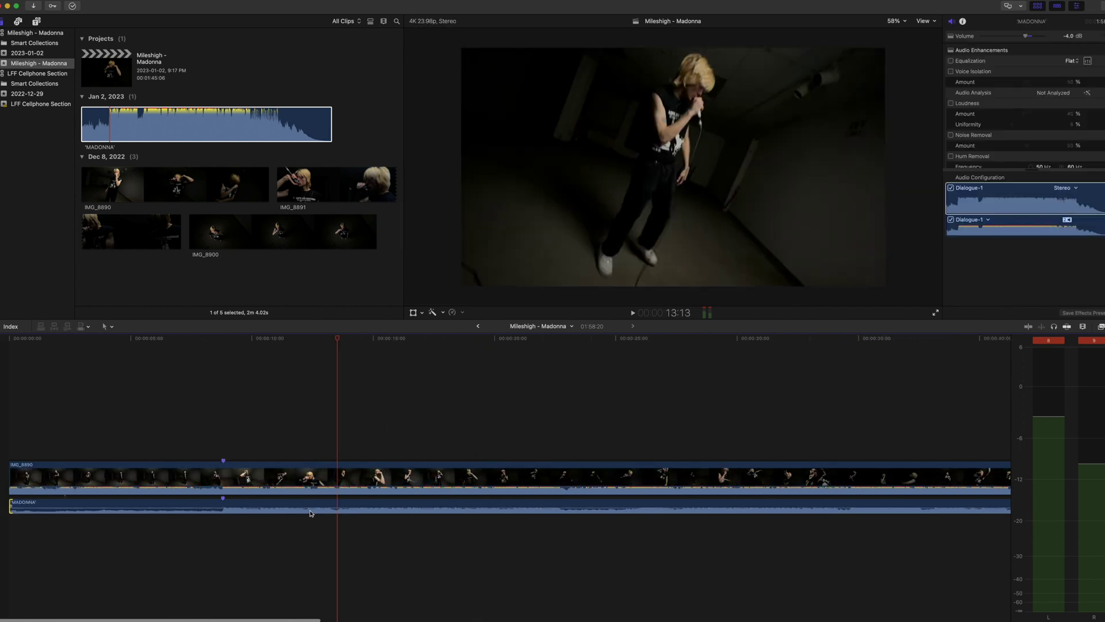
click(240, 474)
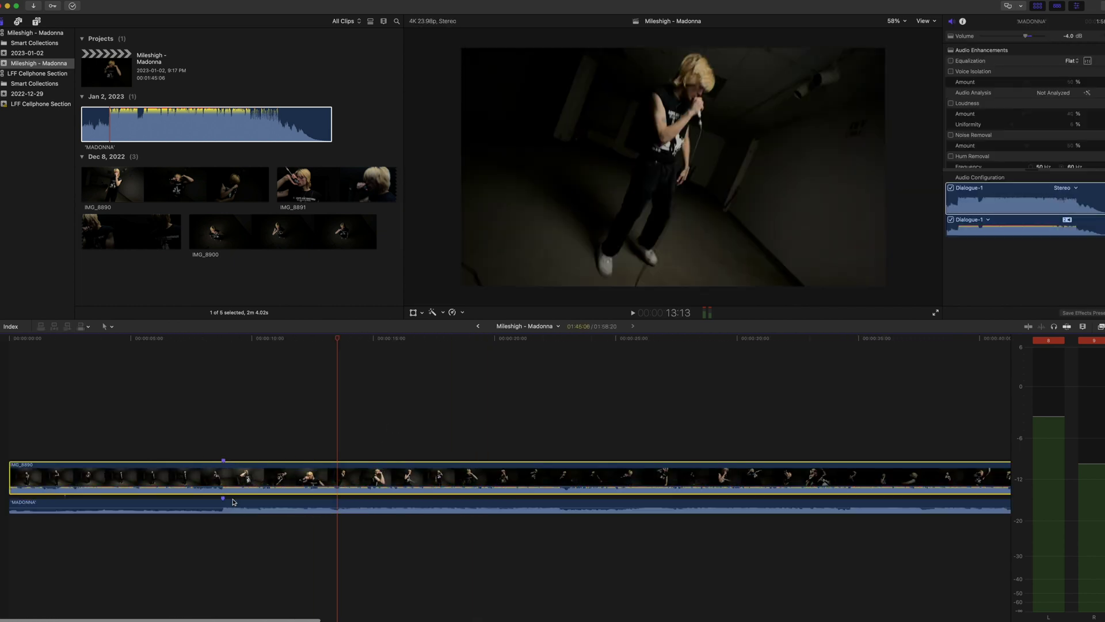
key(super+6)
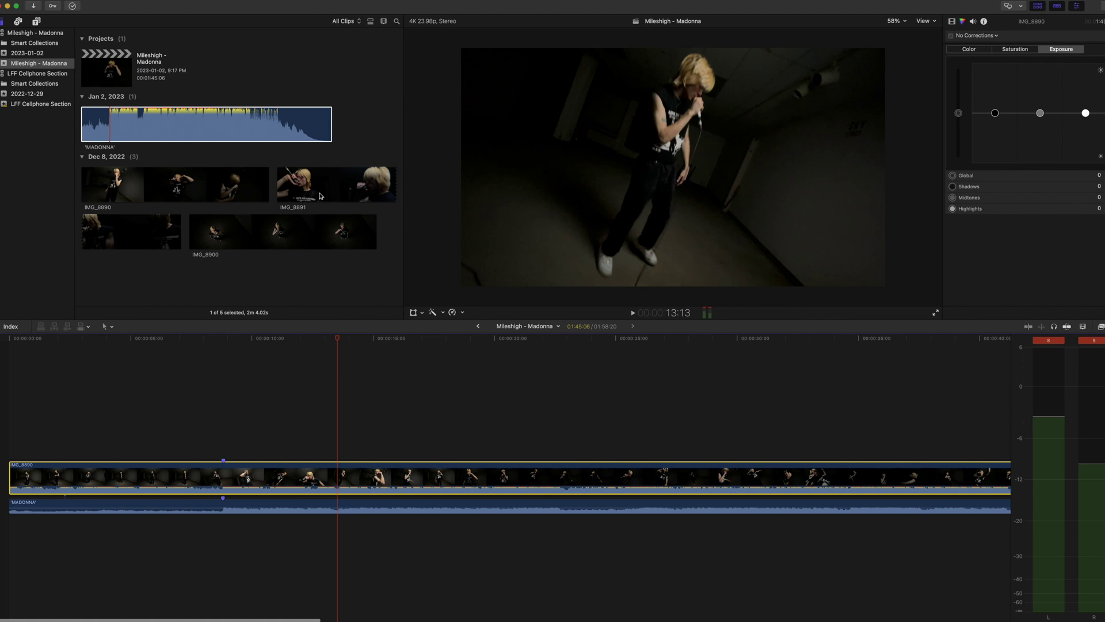
Add IMG_8891 above IMG_8890, trim its start later, and toggle it to compare angles.
drag(321, 195, 30, 440)
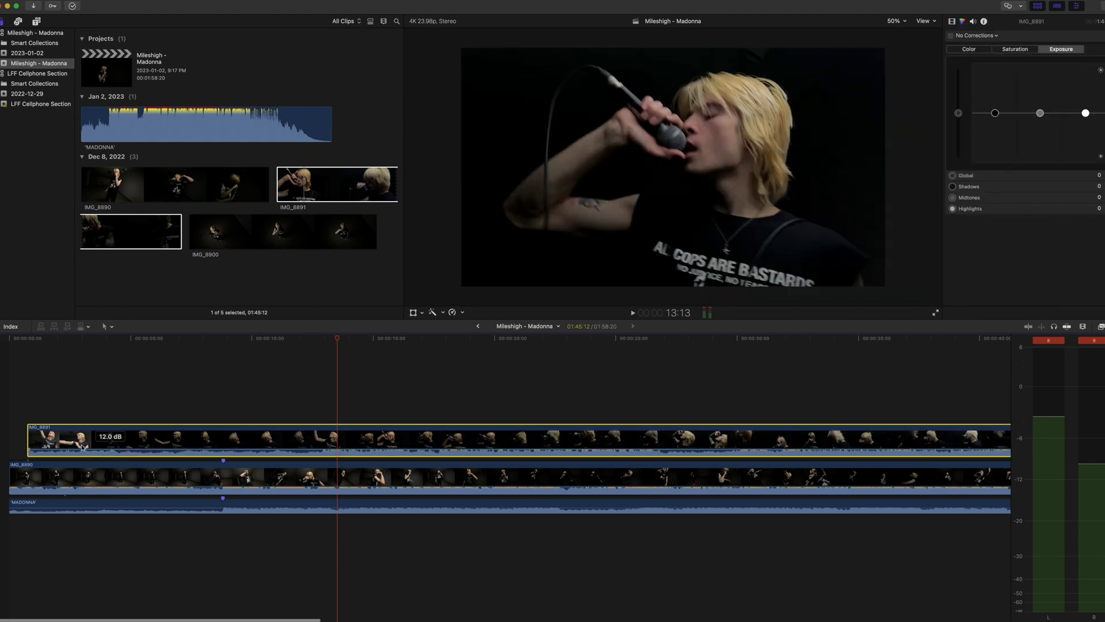
drag(30, 440, 182, 438)
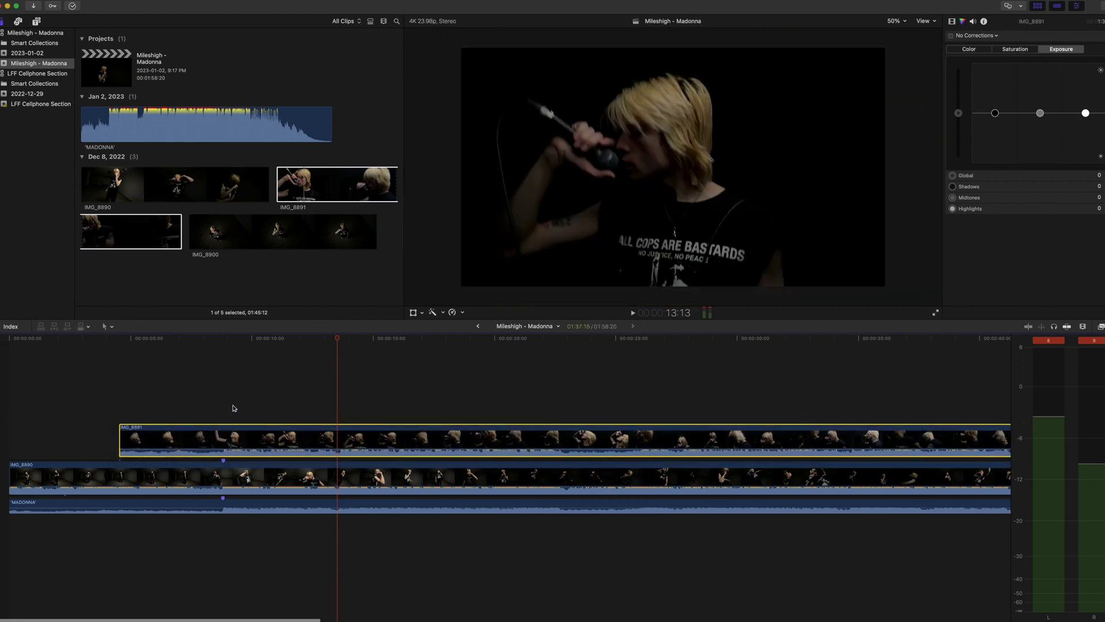
click(230, 442)
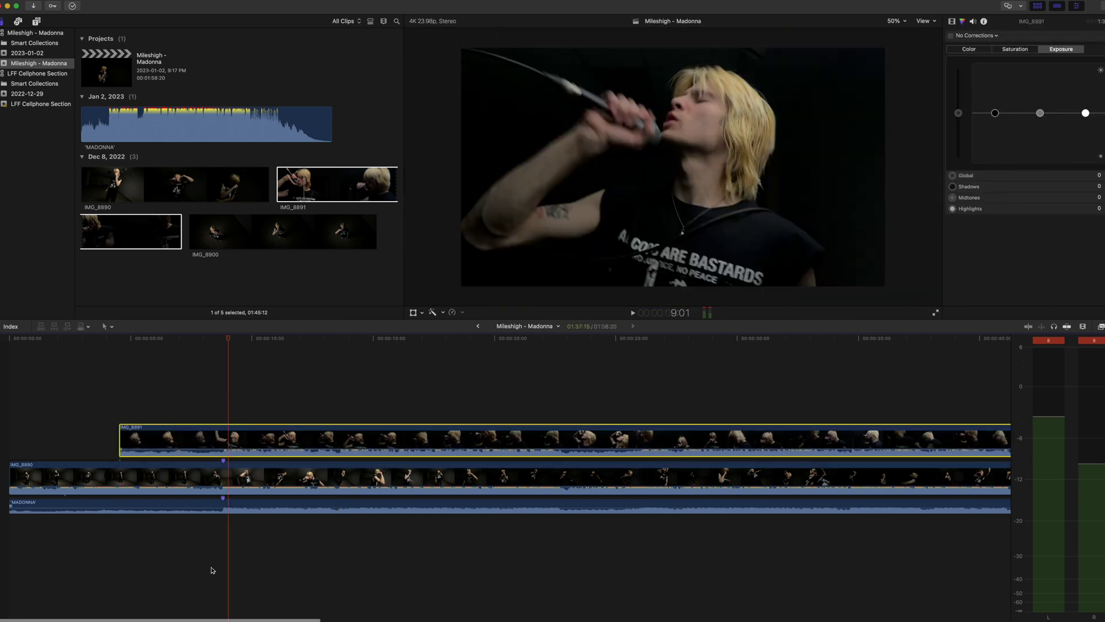
key(v)
click(222, 481)
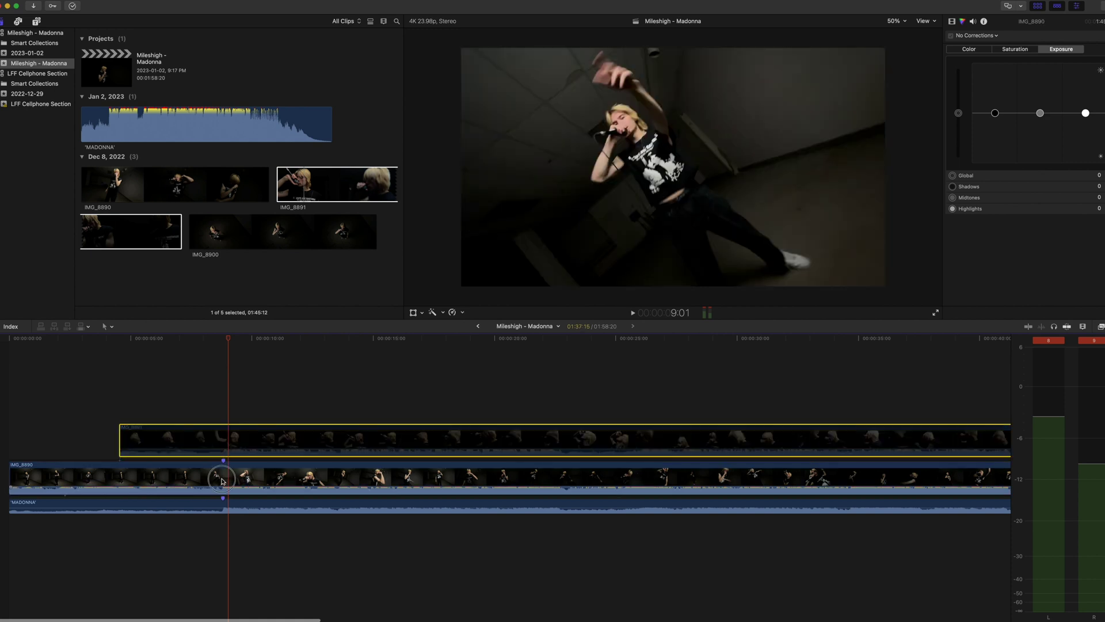
key(super+z)
click(224, 478)
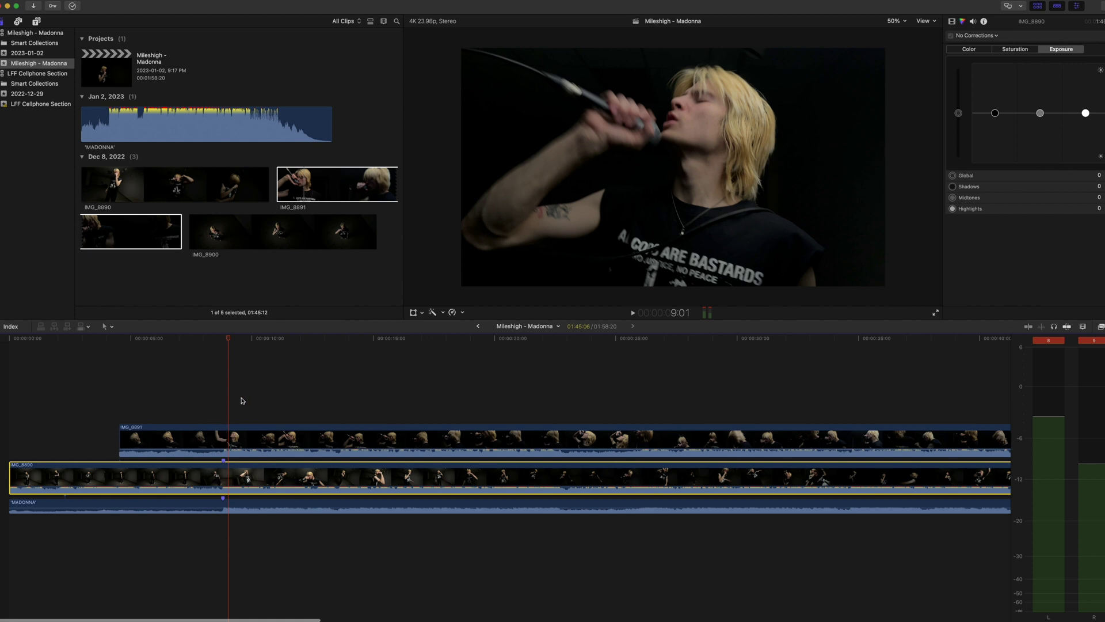
Clear the timeline and create a 'Performance Scenes' keyword collection in the event.
drag(241, 400, 176, 610)
key(BackSpace)
right_click(61, 63)
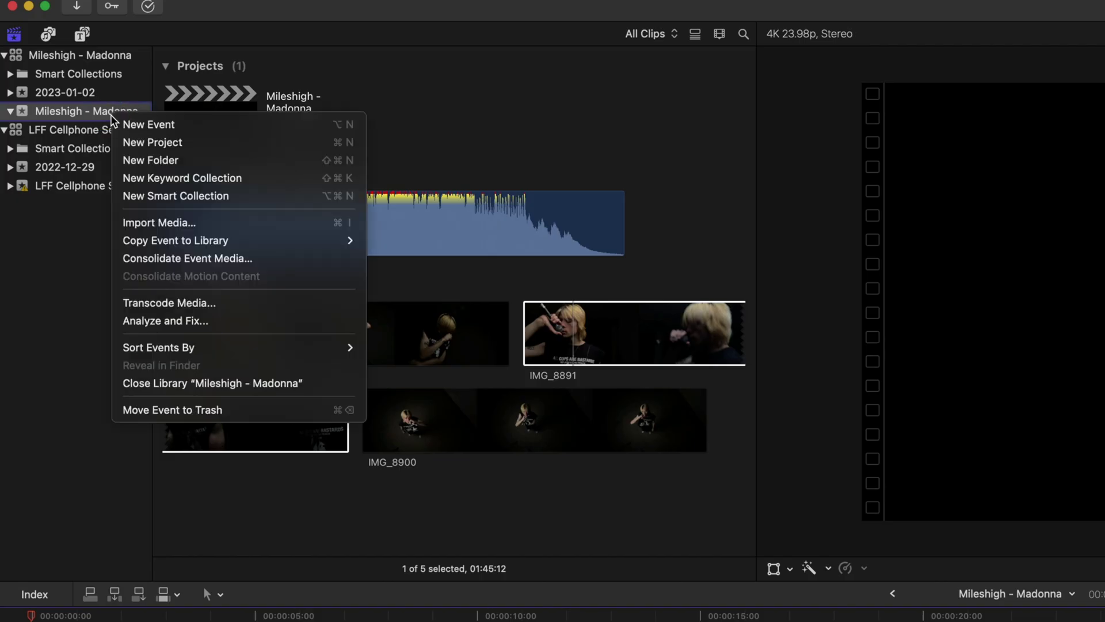
key(Escape)
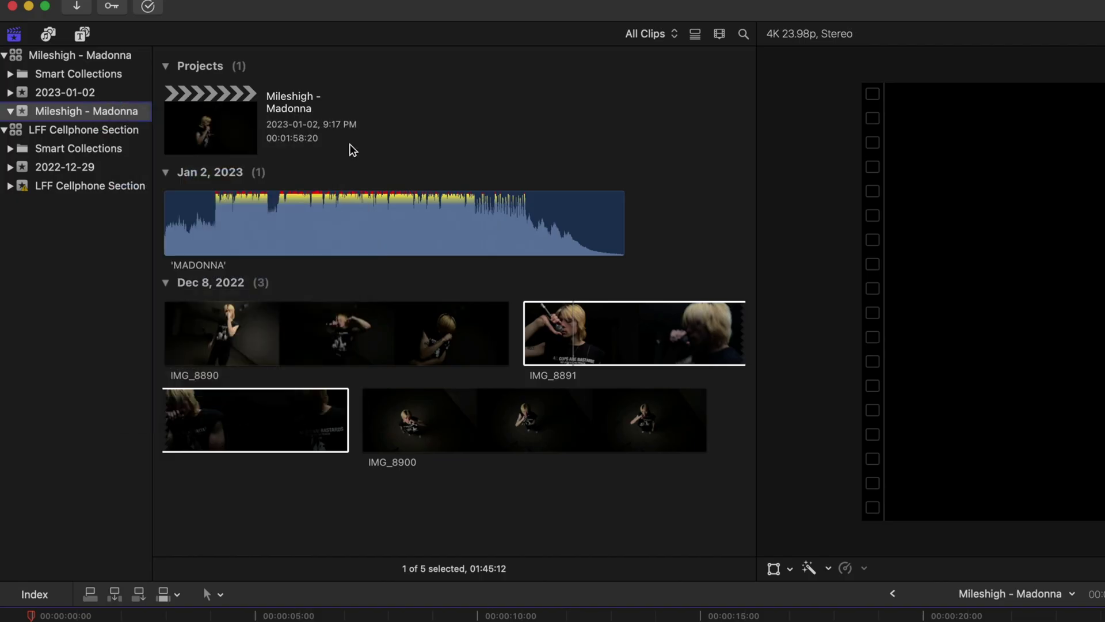
key(super+shift+k)
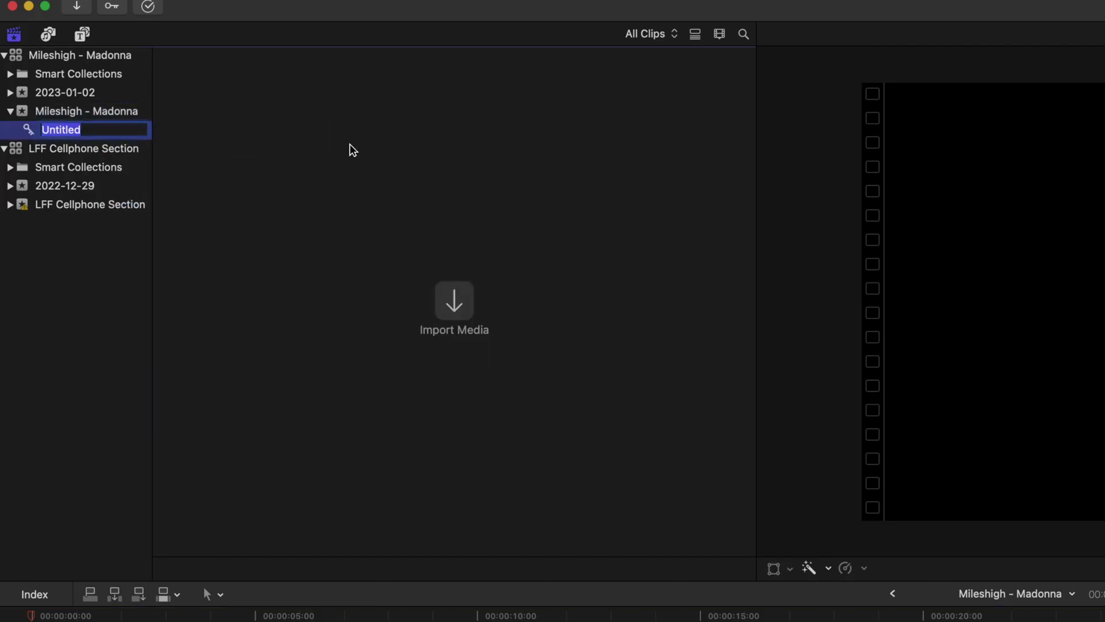
text(Performance Sce)
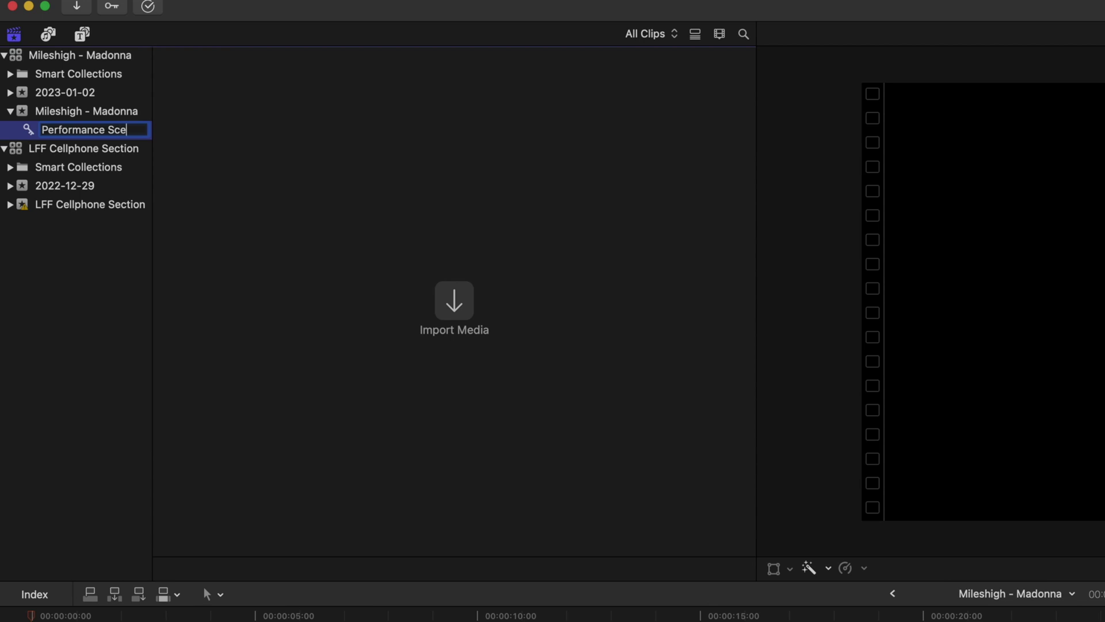
text(nes)
key(Return)
click(106, 111)
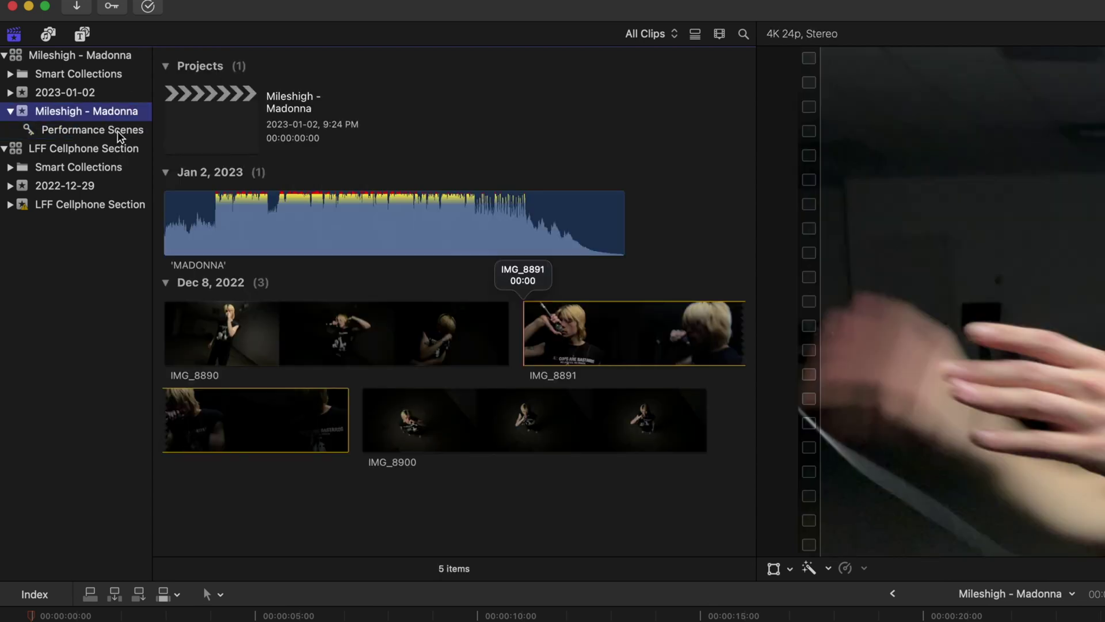
Tag MADONNA, IMG_8890, IMG_8891 and IMG_8900 with the Performance Scenes keyword.
click(286, 222)
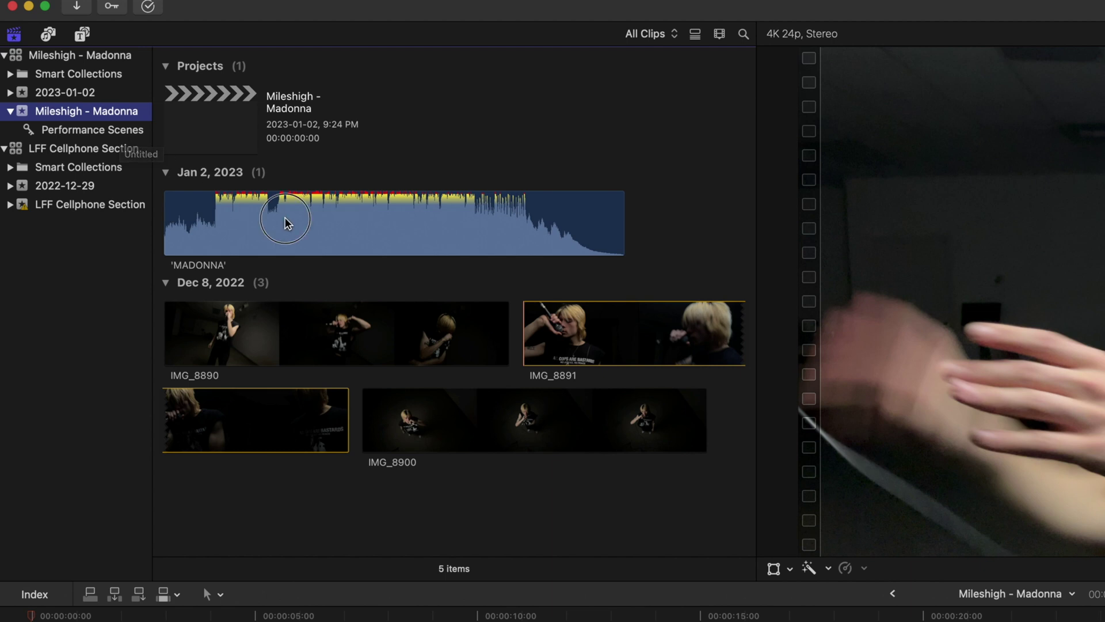
drag(268, 247, 136, 145)
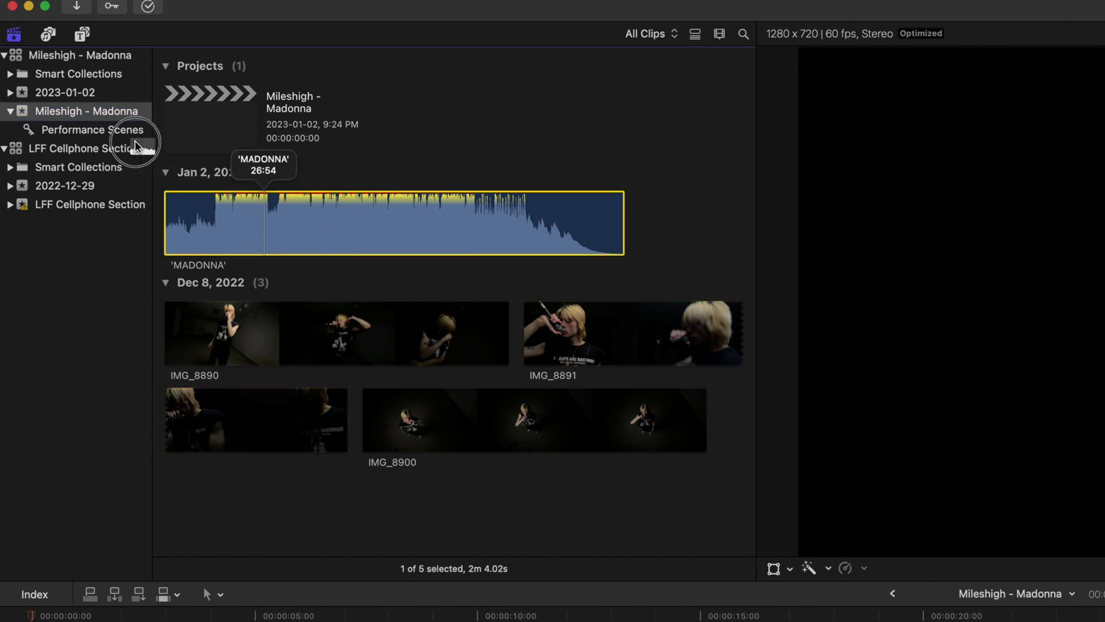
click(275, 331)
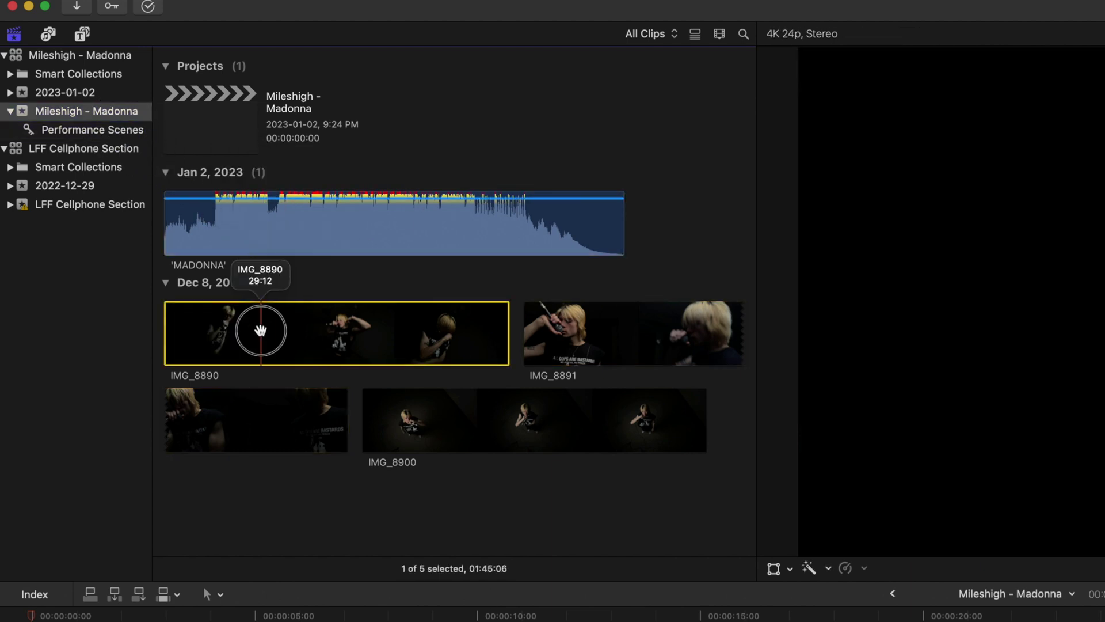
drag(260, 330, 86, 130)
drag(603, 333, 111, 129)
drag(424, 413, 122, 134)
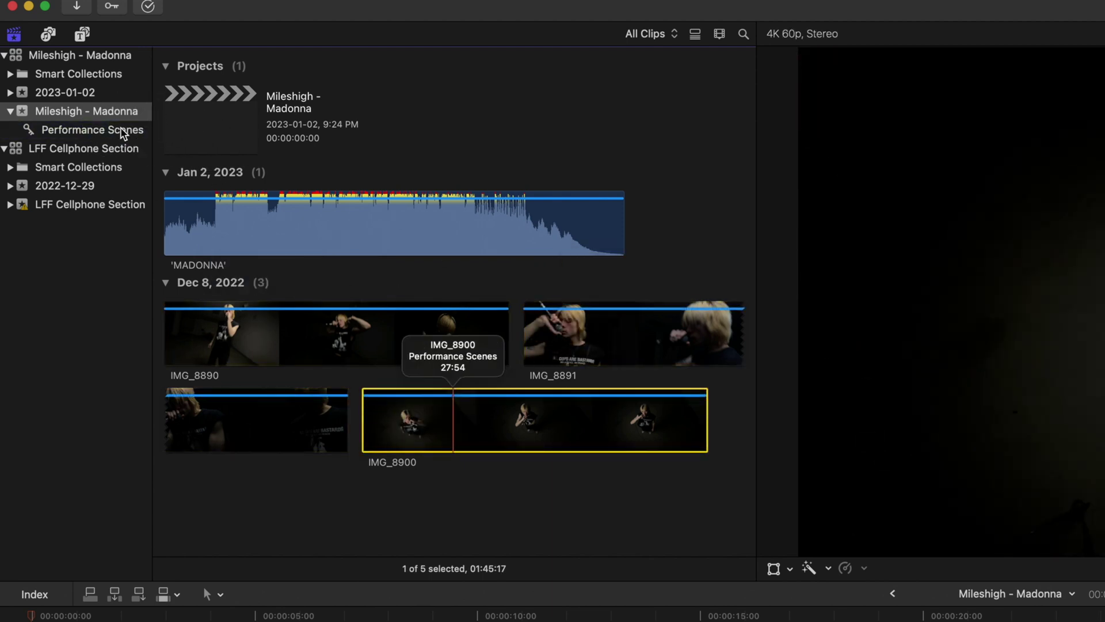
Show only the Performance Scenes clips and skim the MADONNA song.
click(123, 132)
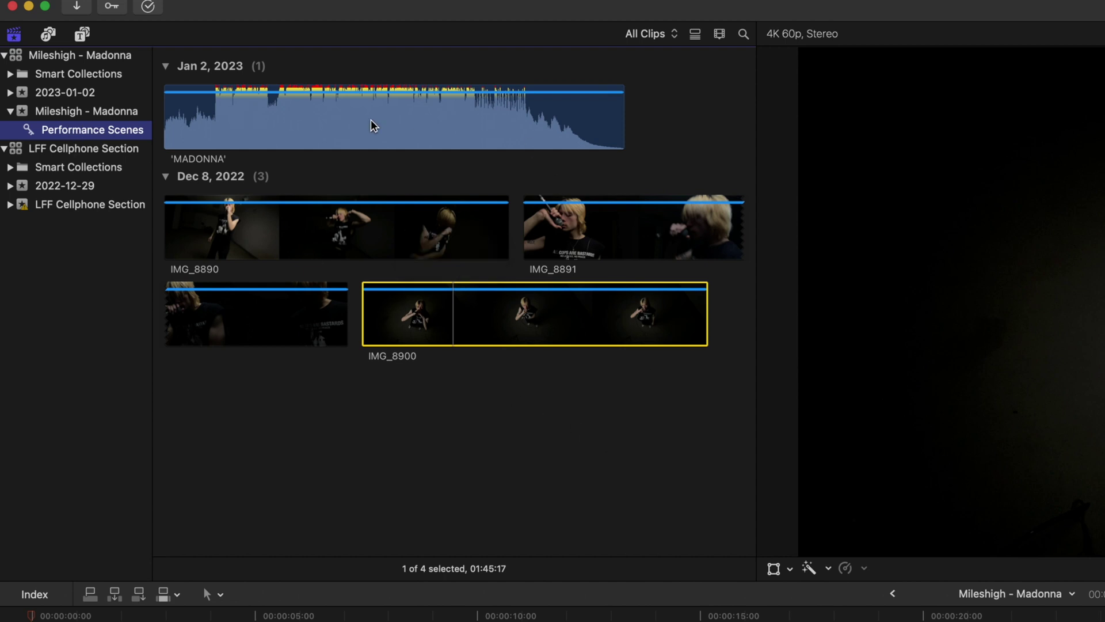
click(585, 461)
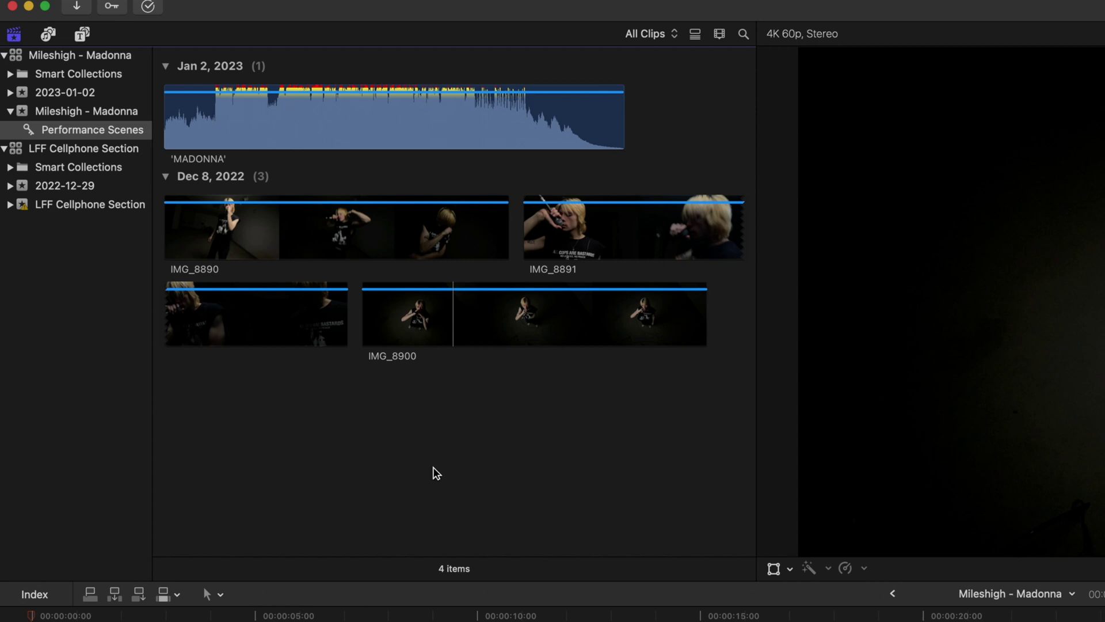
click(93, 132)
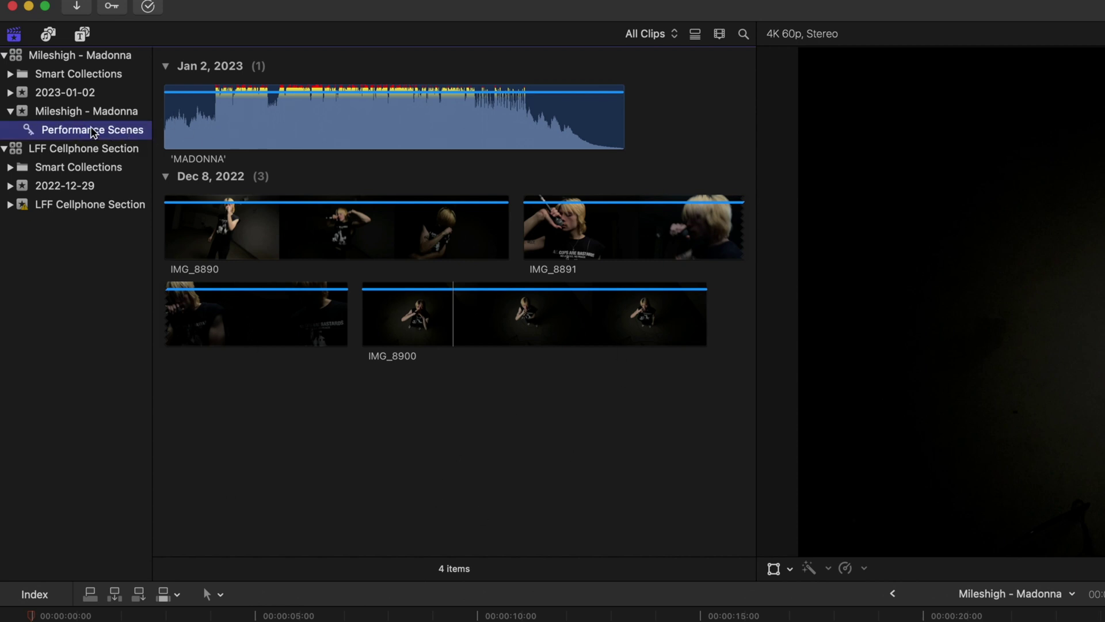
drag(477, 116, 425, 161)
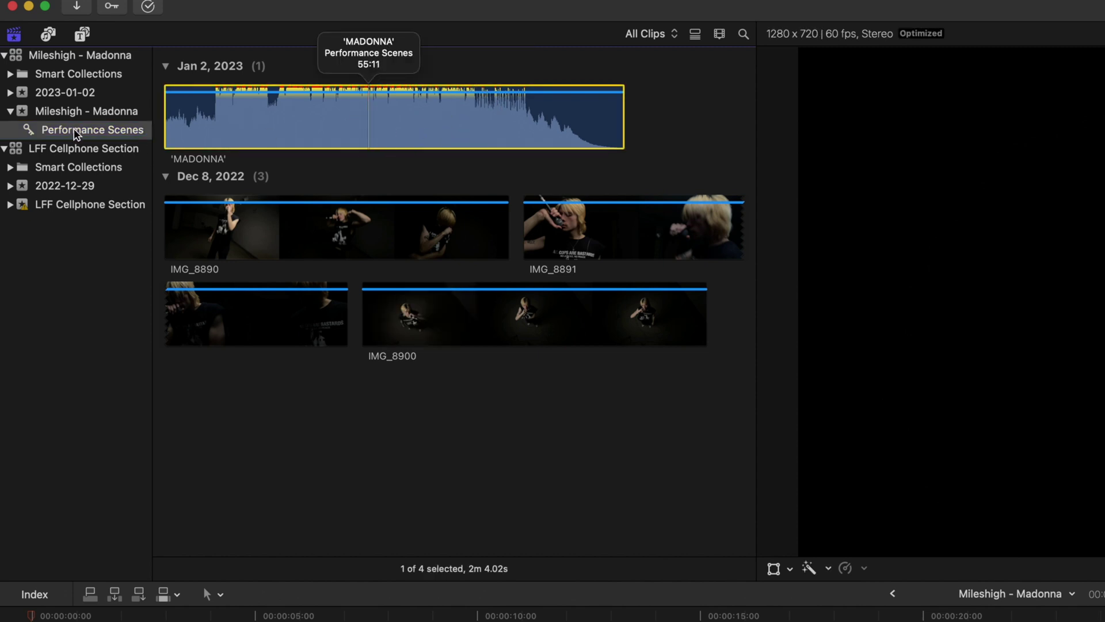
Switch to list view, preview IMG_8890, IMG_8891 and IMG_8900, then select all four clips with MADONNA.
click(695, 35)
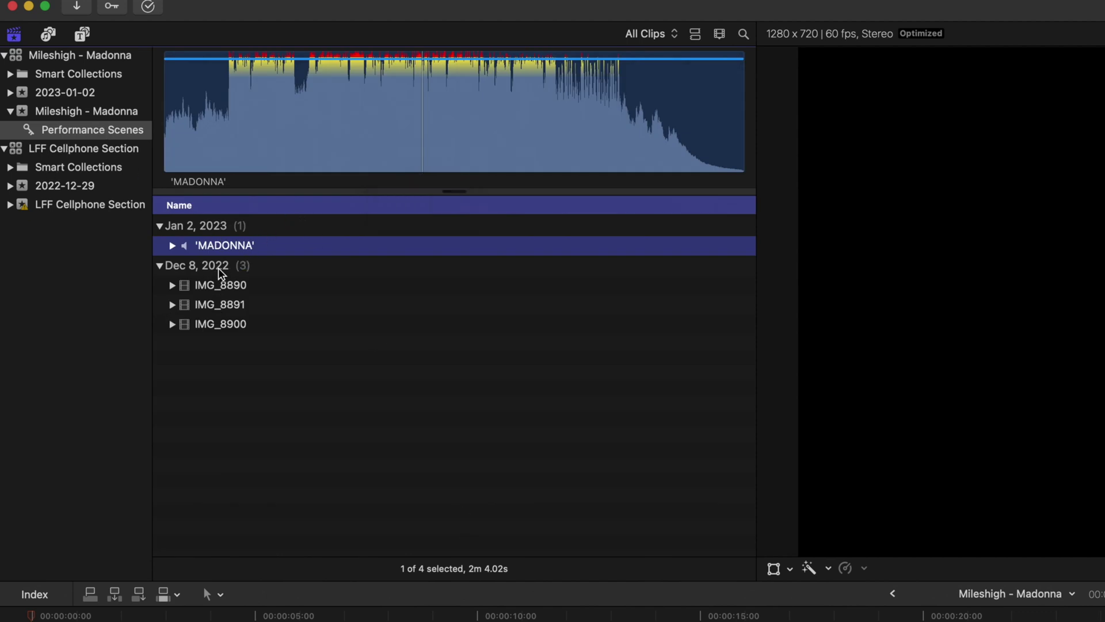
click(257, 285)
click(239, 304)
click(231, 324)
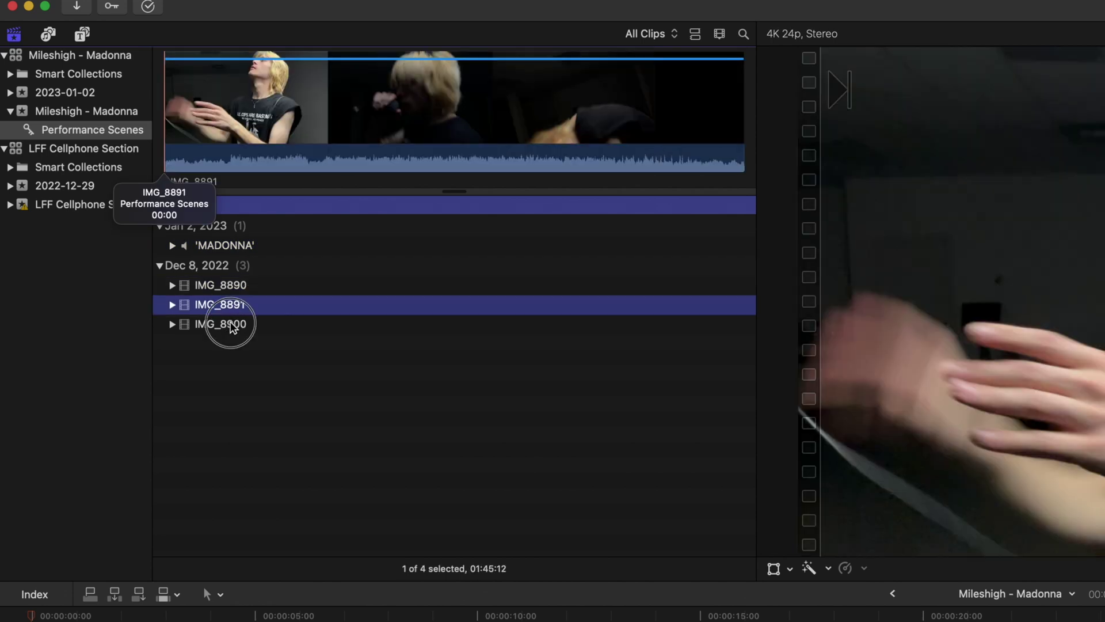
click(256, 303)
click(248, 286)
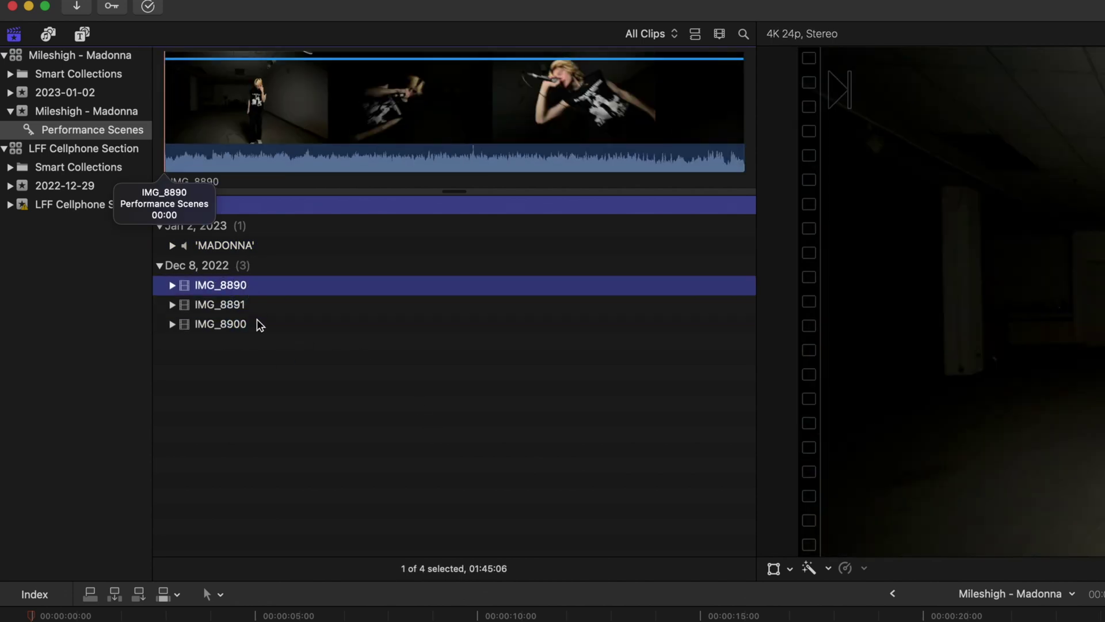
click(259, 326)
shift+click(259, 246)
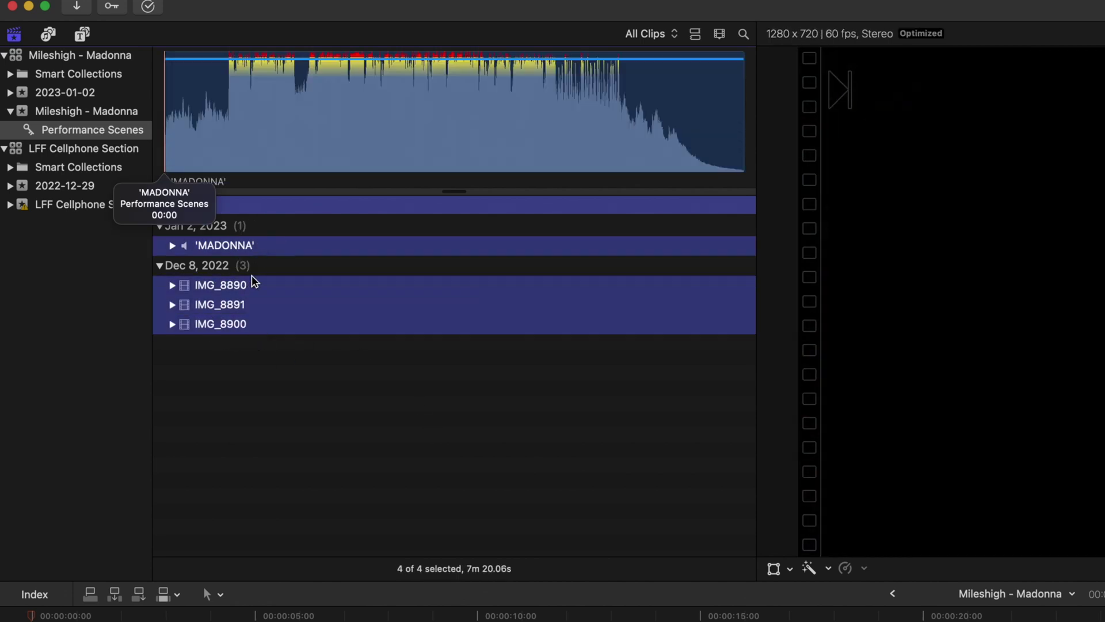
Create a multicam clip named 'Madonna Multicam' from the four selected clips.
right_click(254, 297)
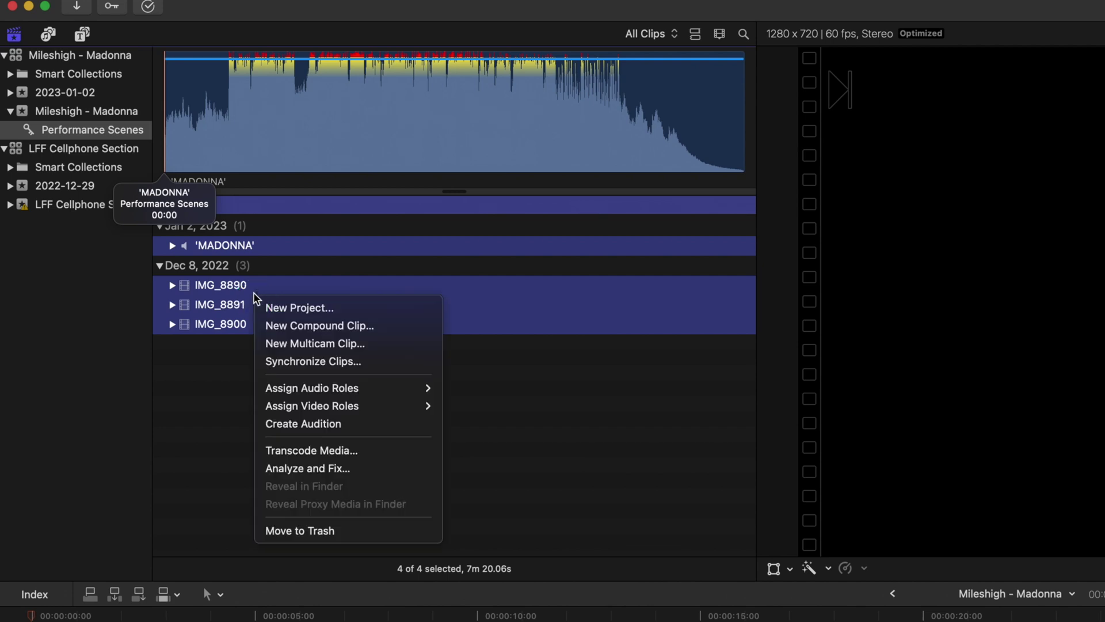
click(322, 344)
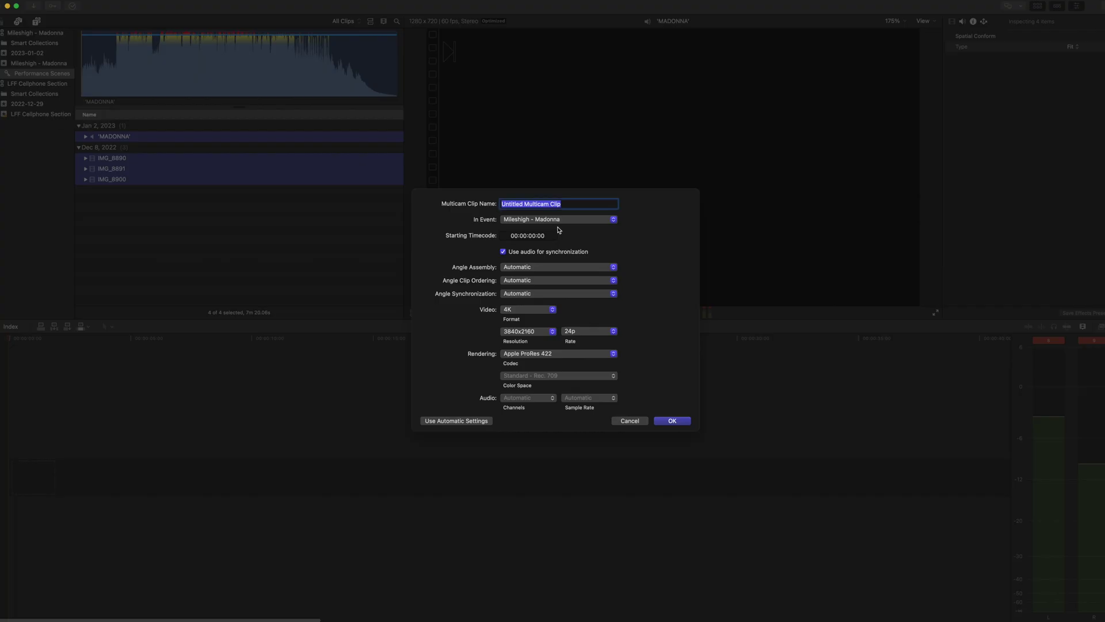
text(Madonna Multicam)
key(Return)
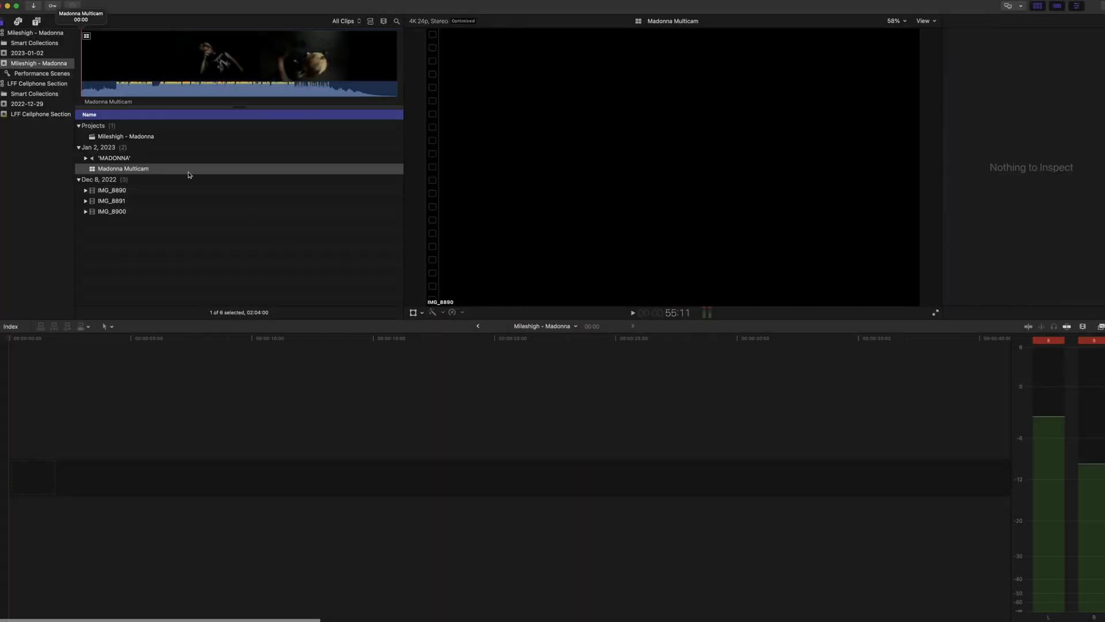
Place the Madonna Multicam clip into the Mileshigh - Madonna project timeline.
drag(133, 170, 142, 478)
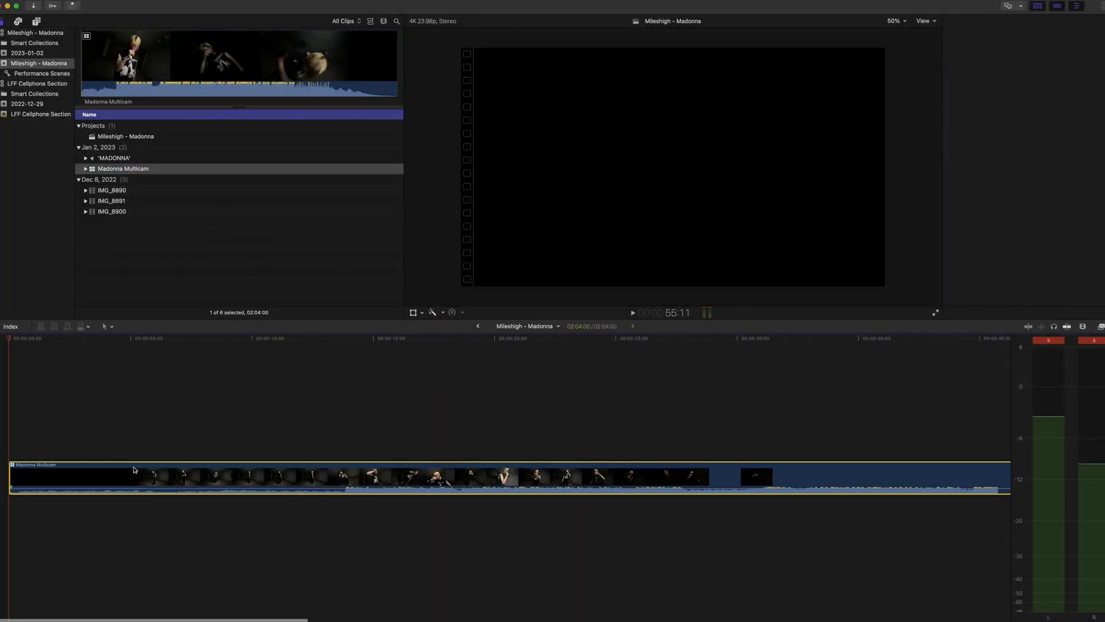
click(151, 380)
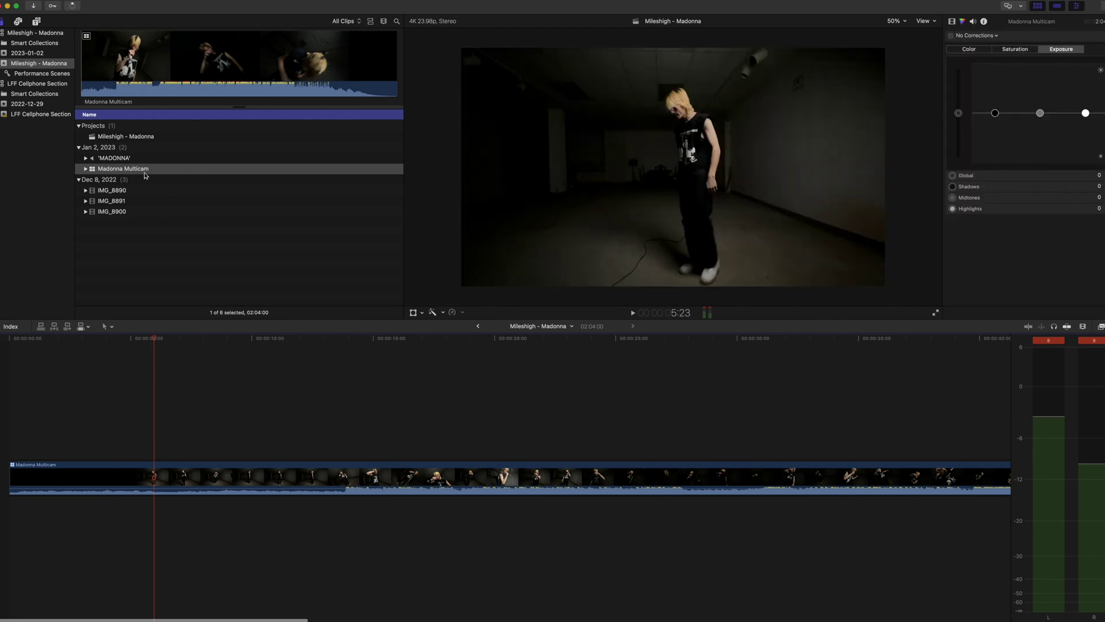
click(144, 170)
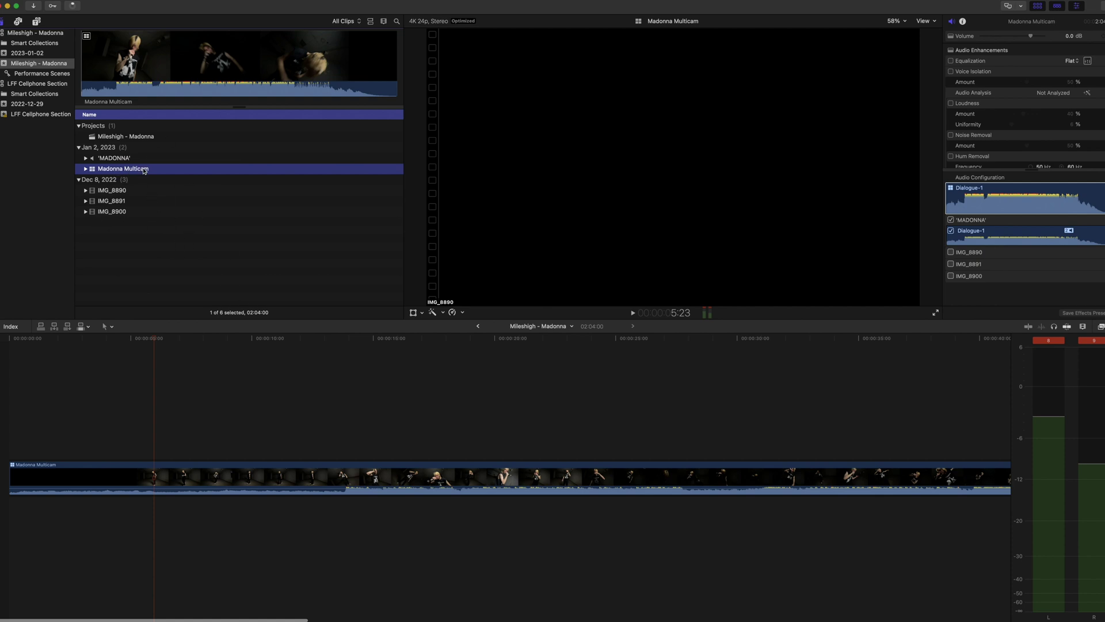
Show the event's clips as filmstrips again and move the playhead to about 15:23.
click(370, 22)
click(339, 434)
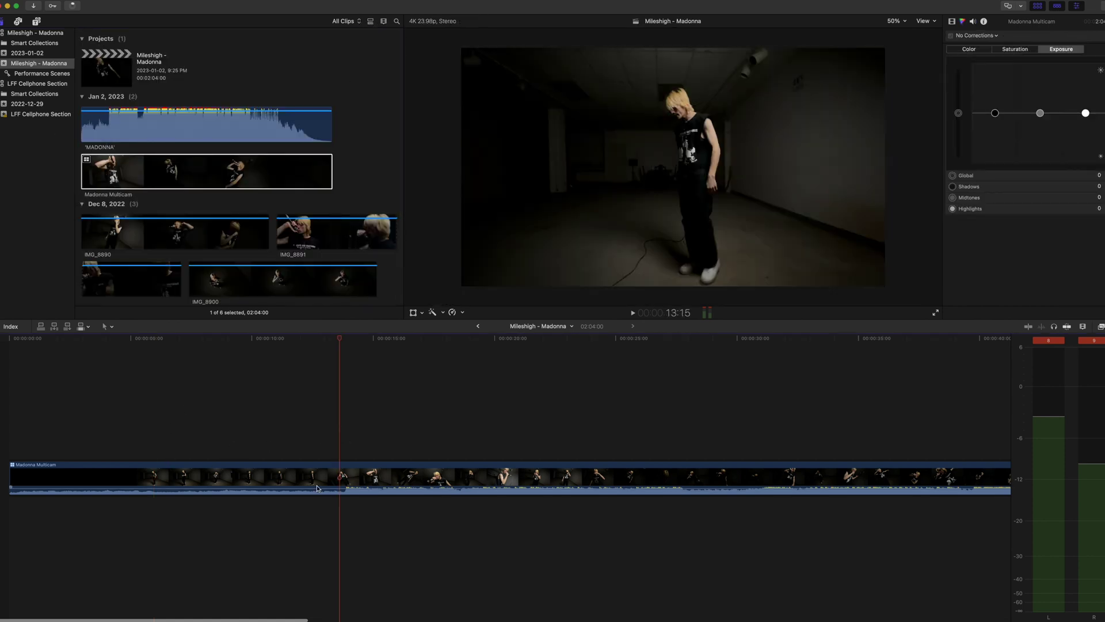
click(396, 443)
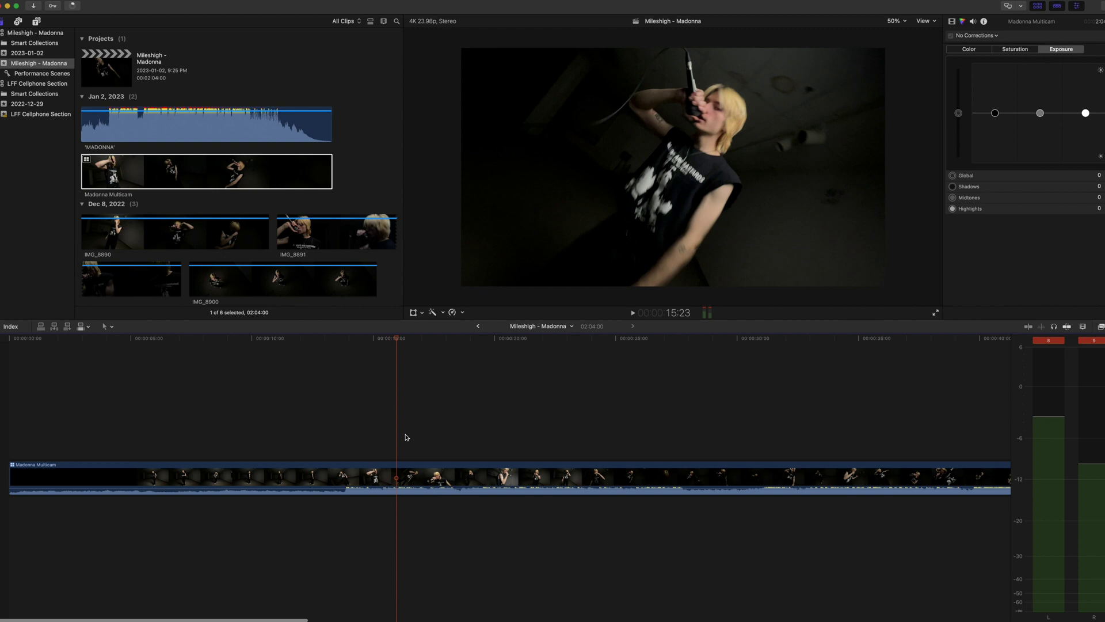
Open the Madonna Multicam clip in the Angle Editor and scrub back to around 13:20.
double_click(426, 478)
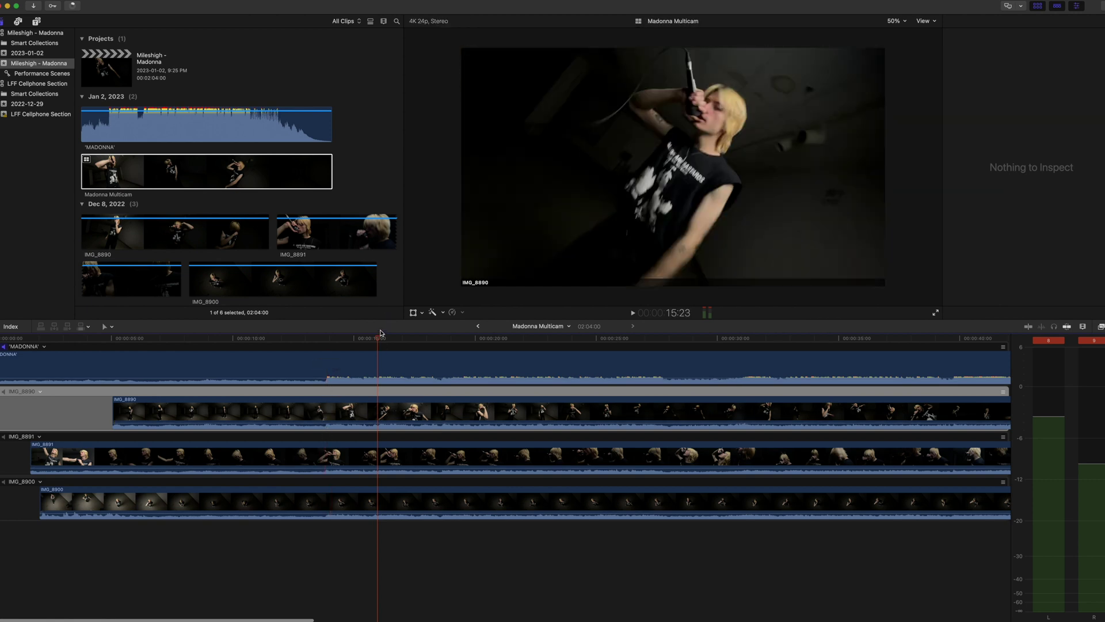
drag(380, 341, 327, 332)
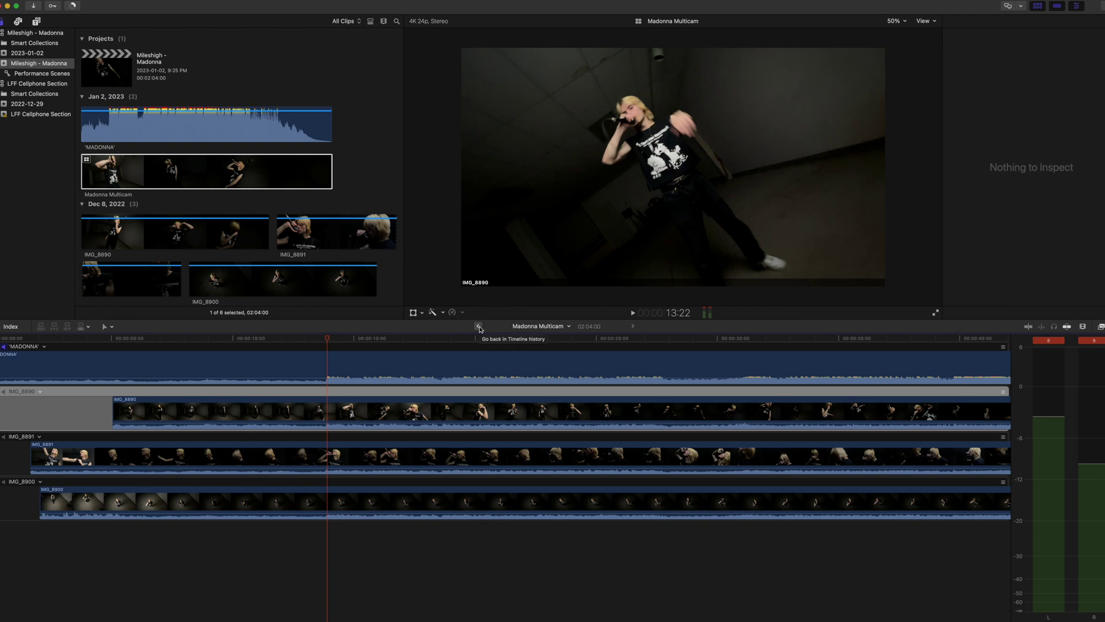
Back in the project timeline, connect the MADONNA song below the multicam clip.
click(478, 326)
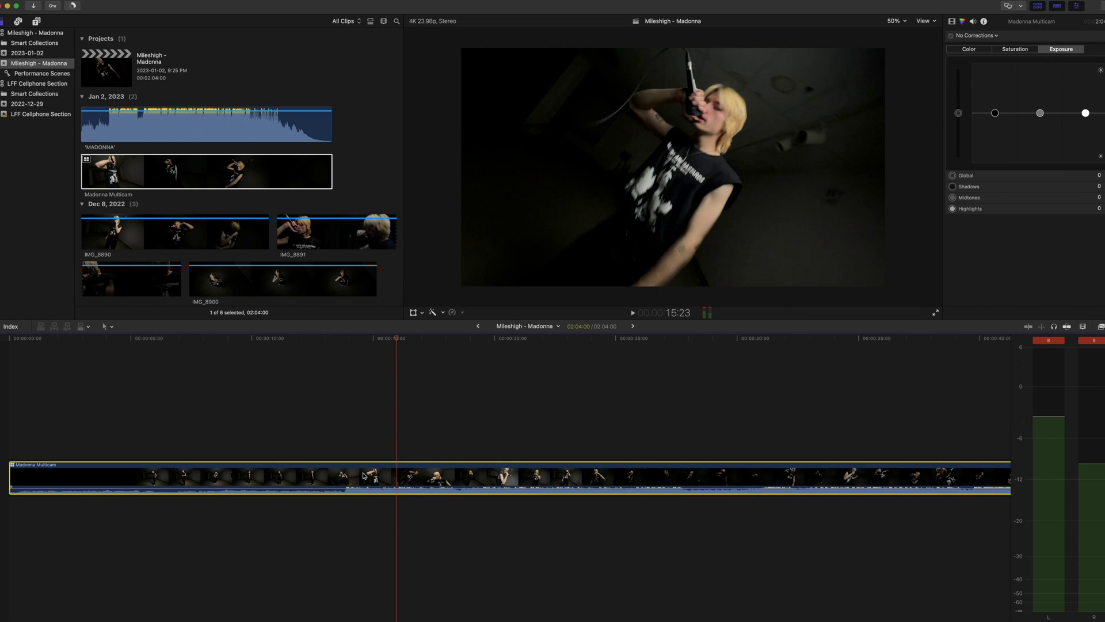
click(205, 121)
drag(144, 120, 13, 505)
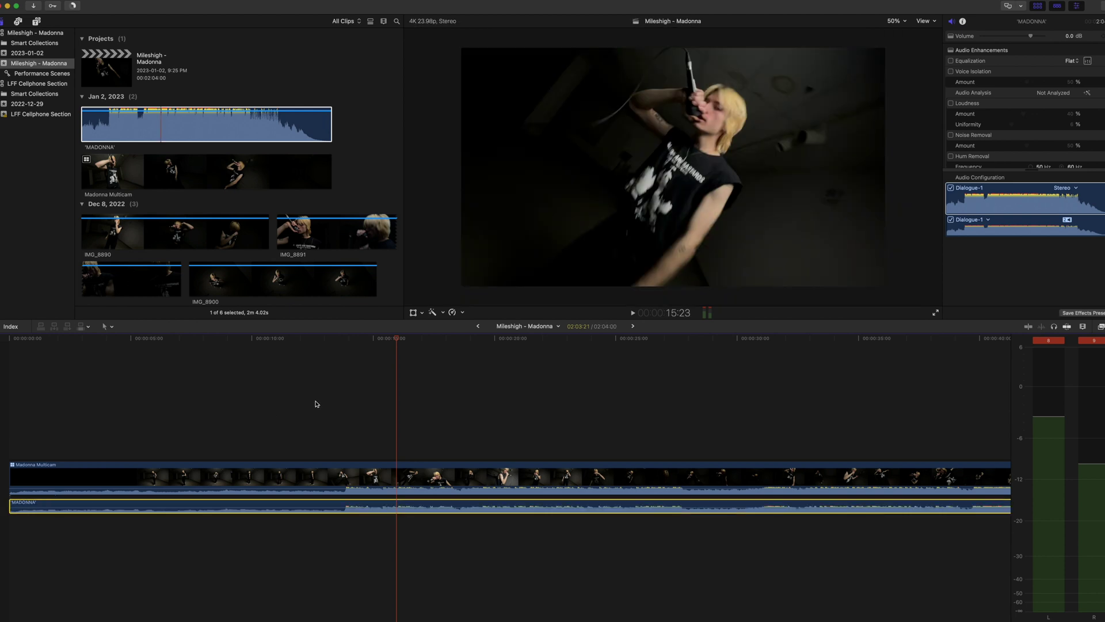
Zoom the timeline in closely around 13:22.
click(342, 422)
key(super+equal)
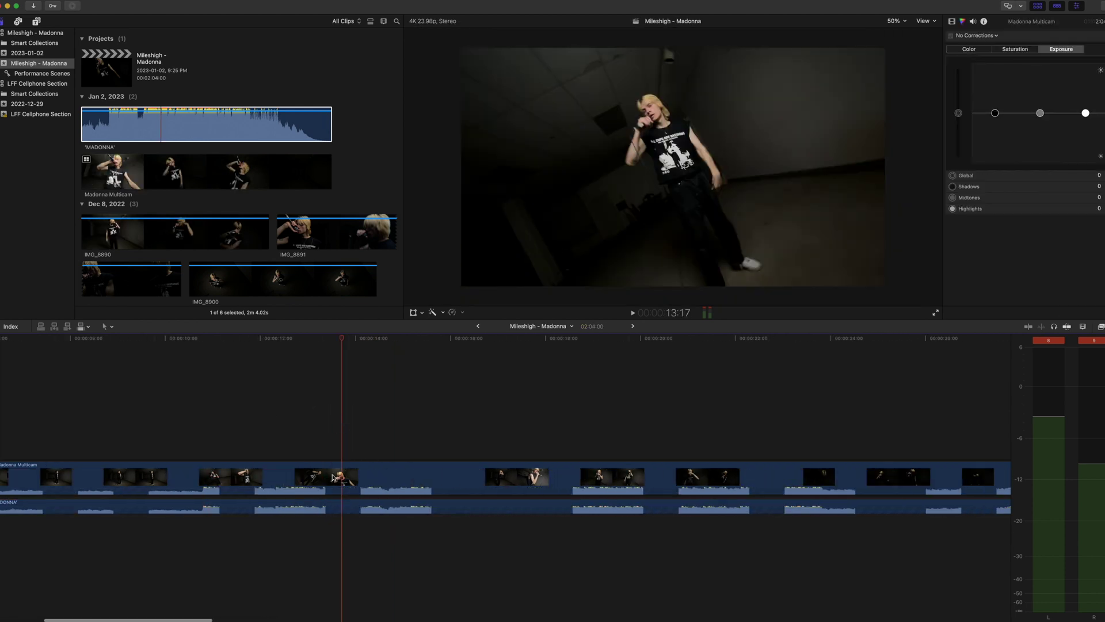
key(super+equal)
key(super+equal)
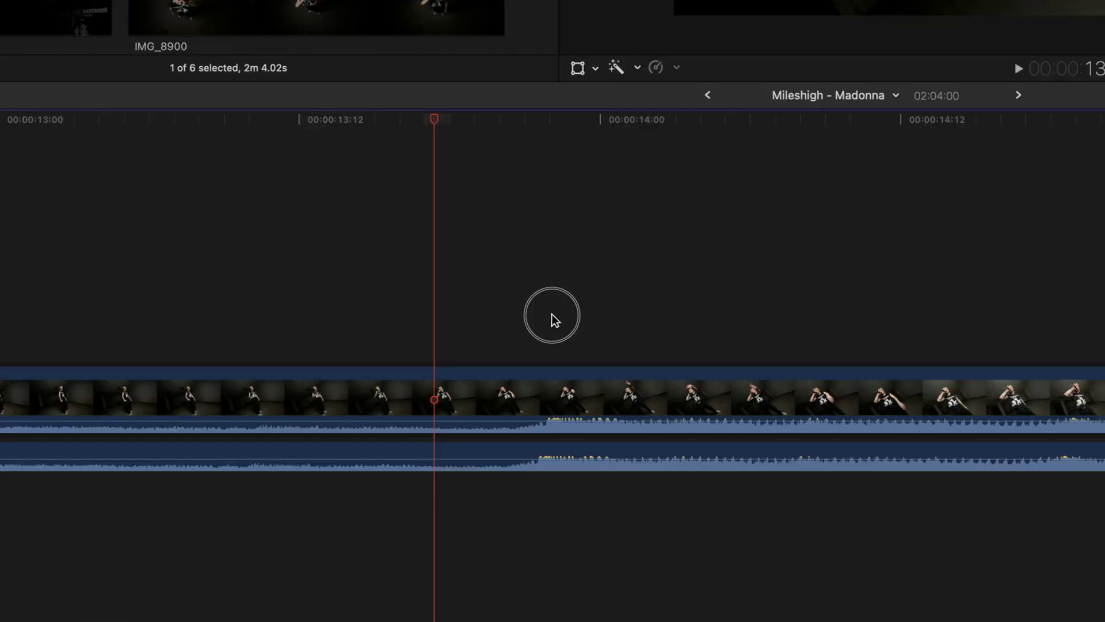
click(400, 435)
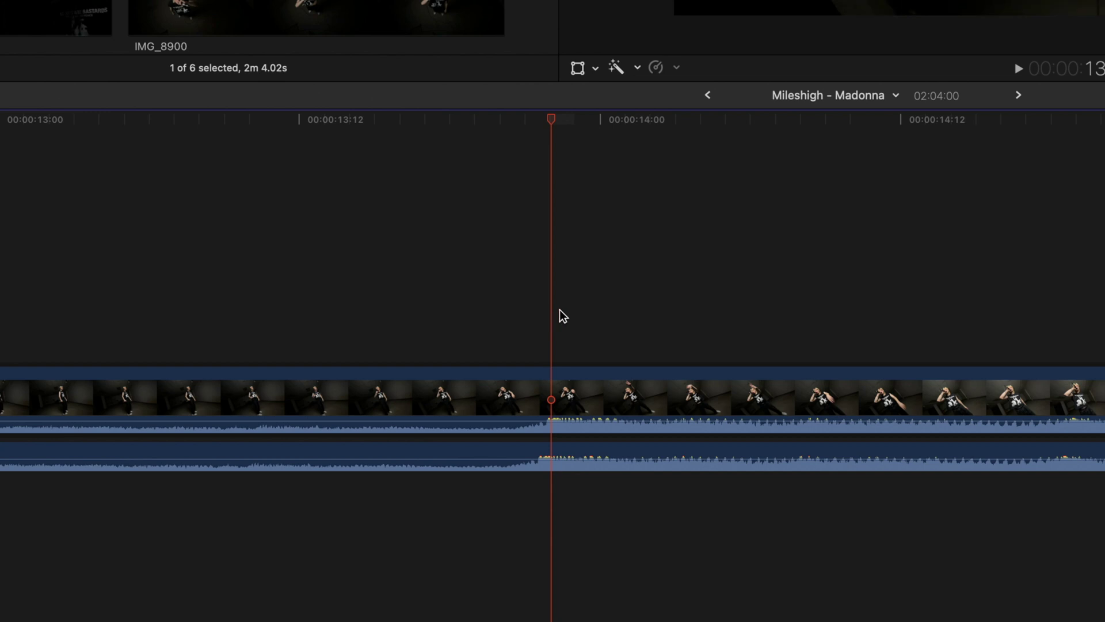
drag(552, 119, 548, 152)
key(super+equal)
key(super+equal)
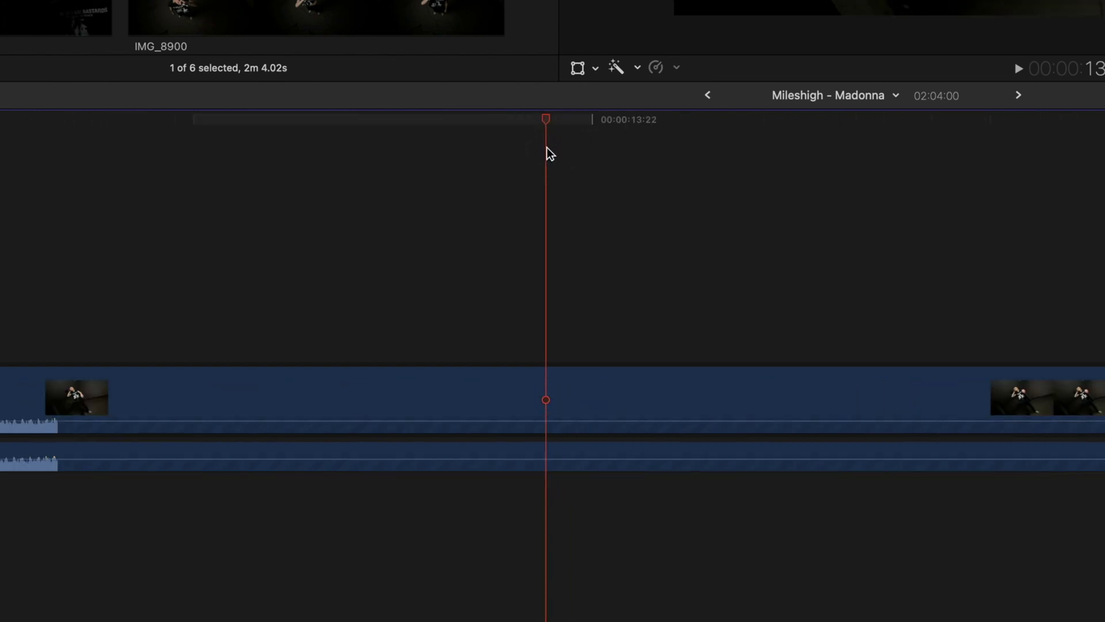
Shift the MADONNA song audio later, then nudge it a frame so the waveforms line up.
click(532, 453)
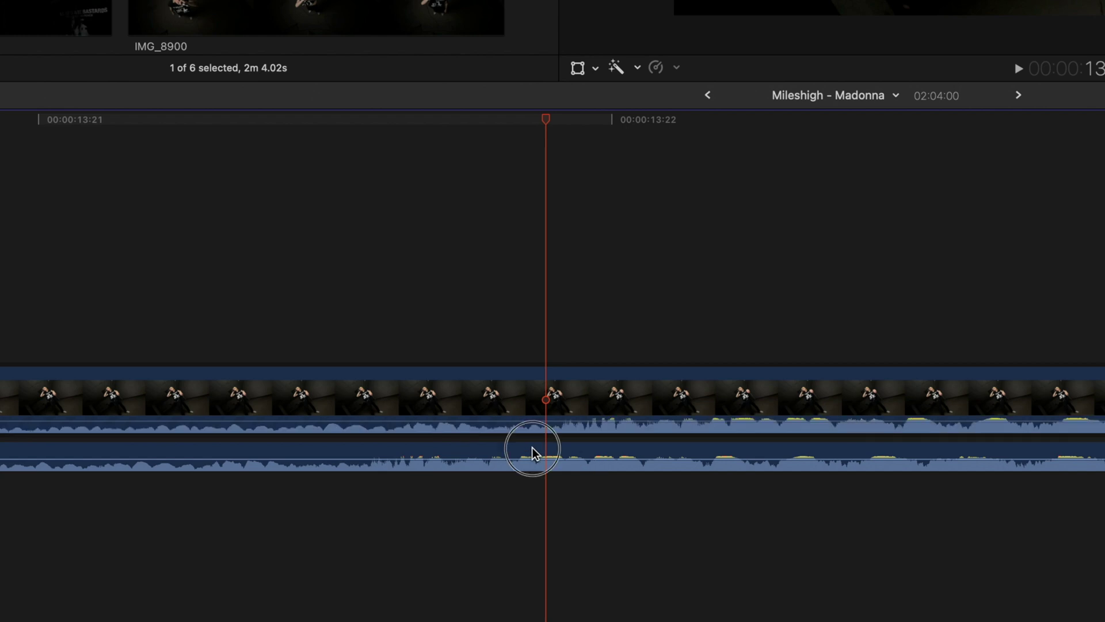
drag(533, 453, 711, 446)
click(595, 286)
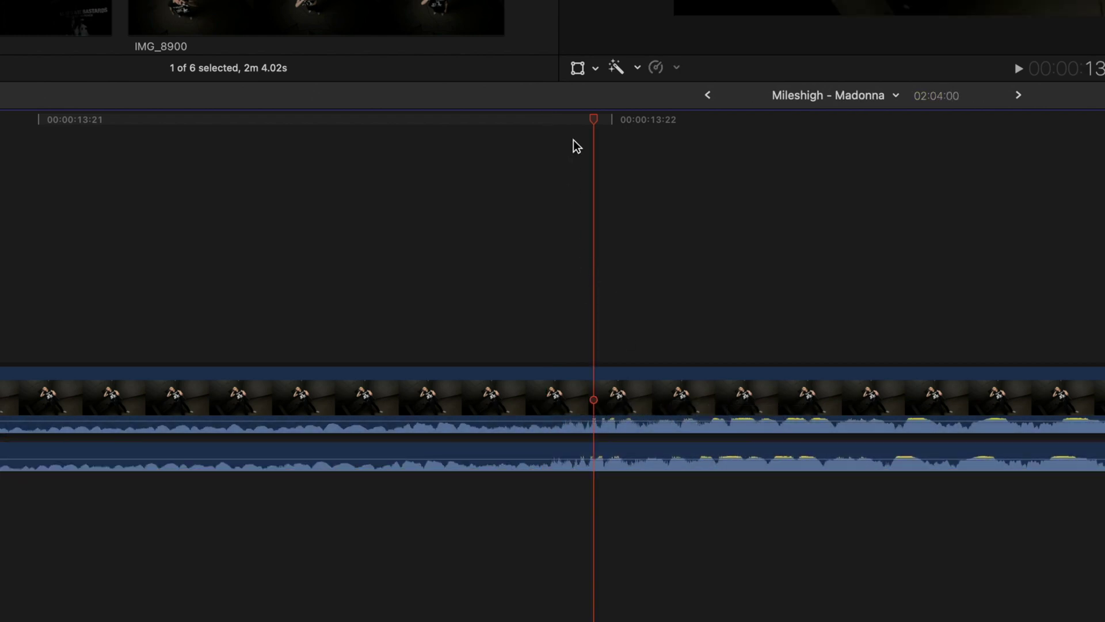
click(654, 135)
click(718, 153)
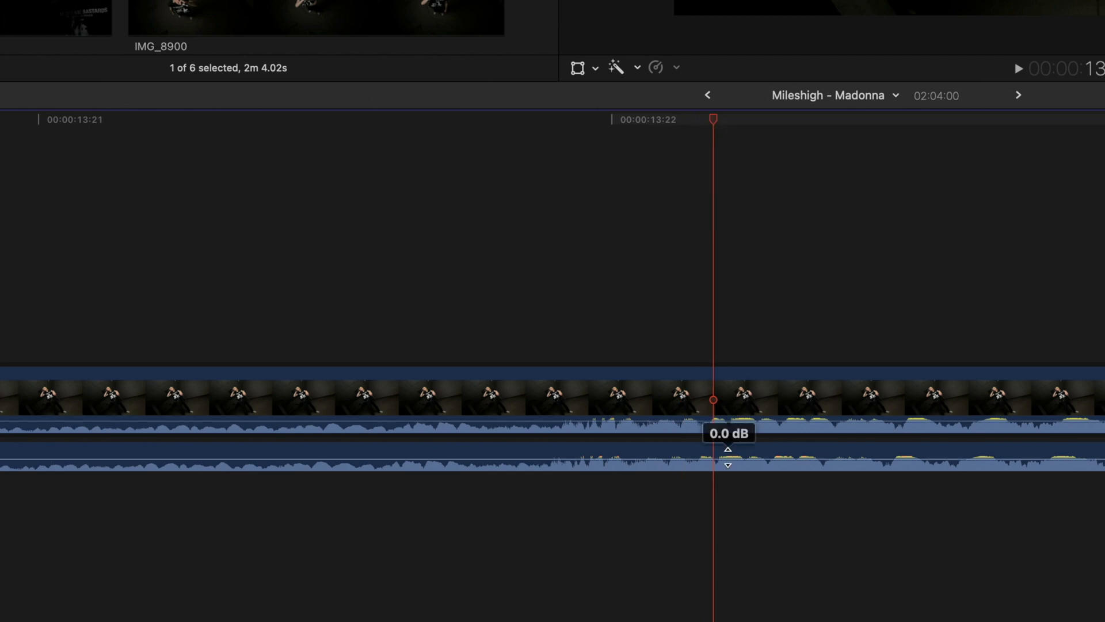
mouse_move(728, 457)
mouse_down()
mouse_move(744, 452)
mouse_move(728, 451)
mouse_up()
click(434, 309)
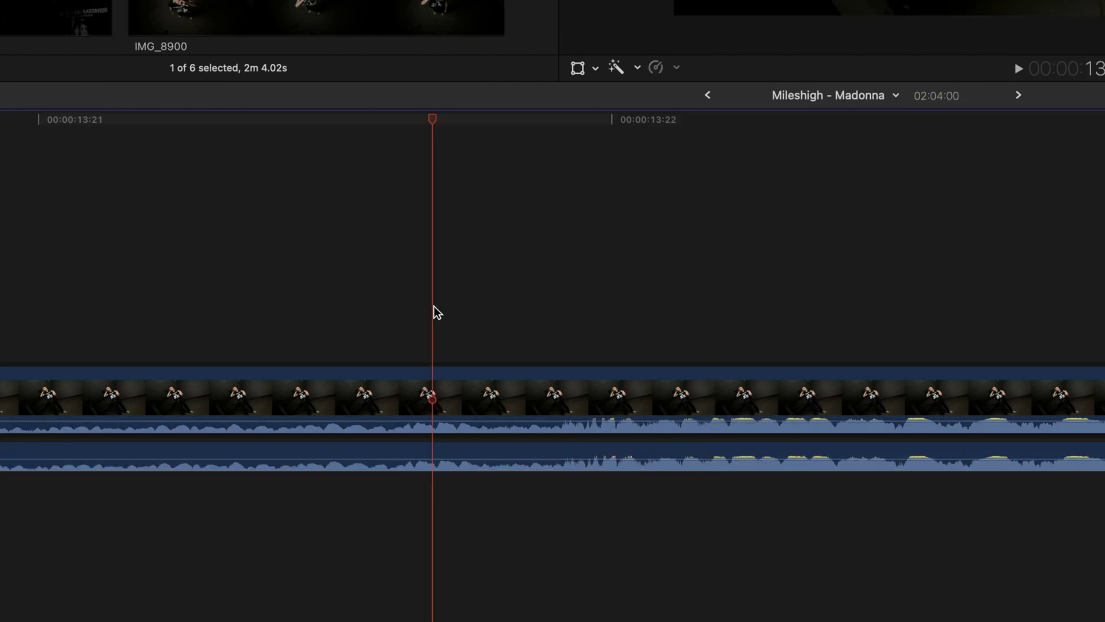
Zoom out and play from just before the sync point to check the audio sync.
key(super+minus)
key(super+minus)
key(super+minus)
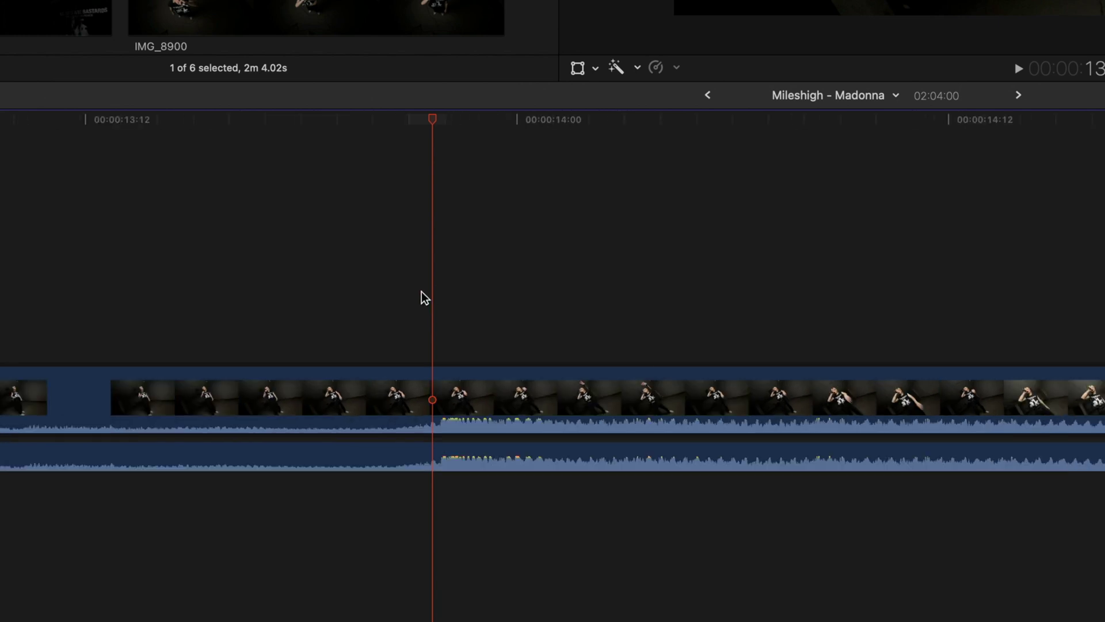
click(395, 300)
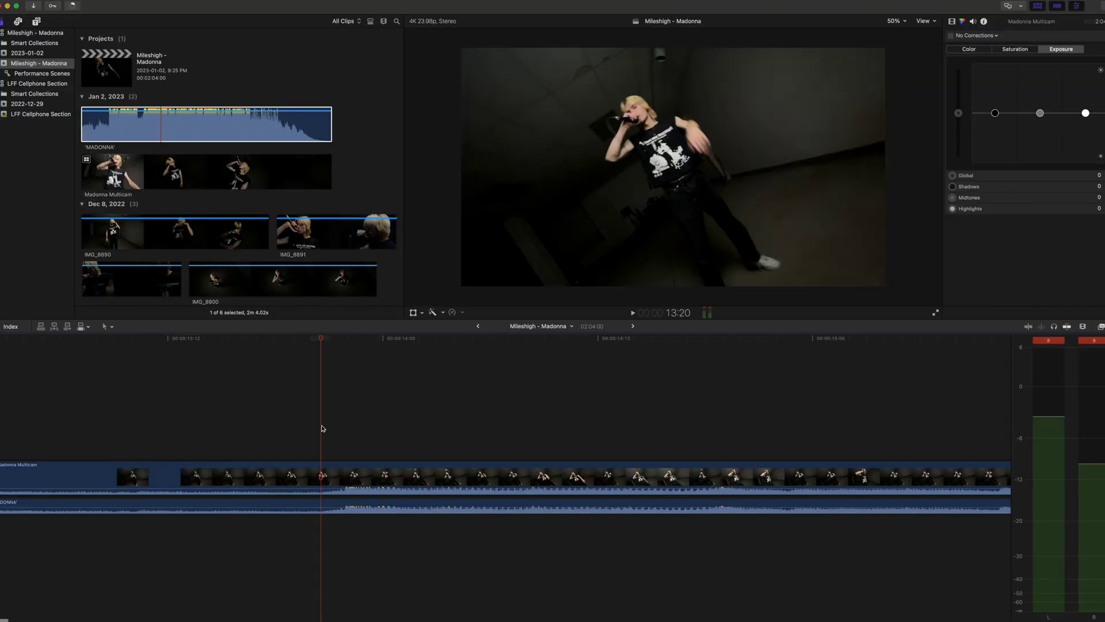
key(space)
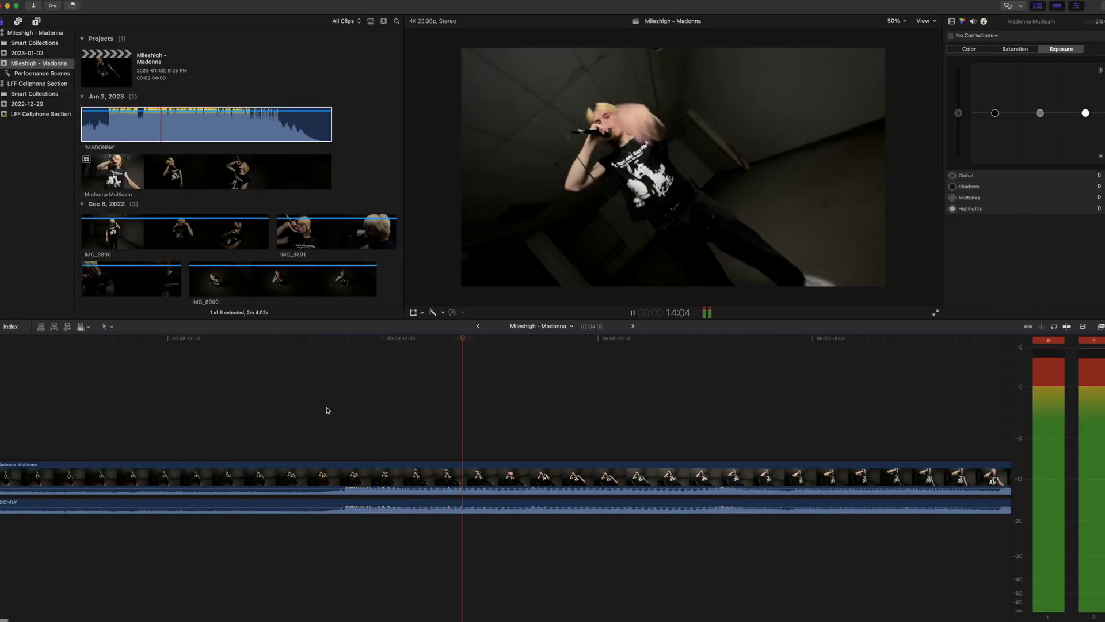
click(369, 505)
key(space)
key(super+minus)
key(super+minus)
key(super+minus)
key(super+minus)
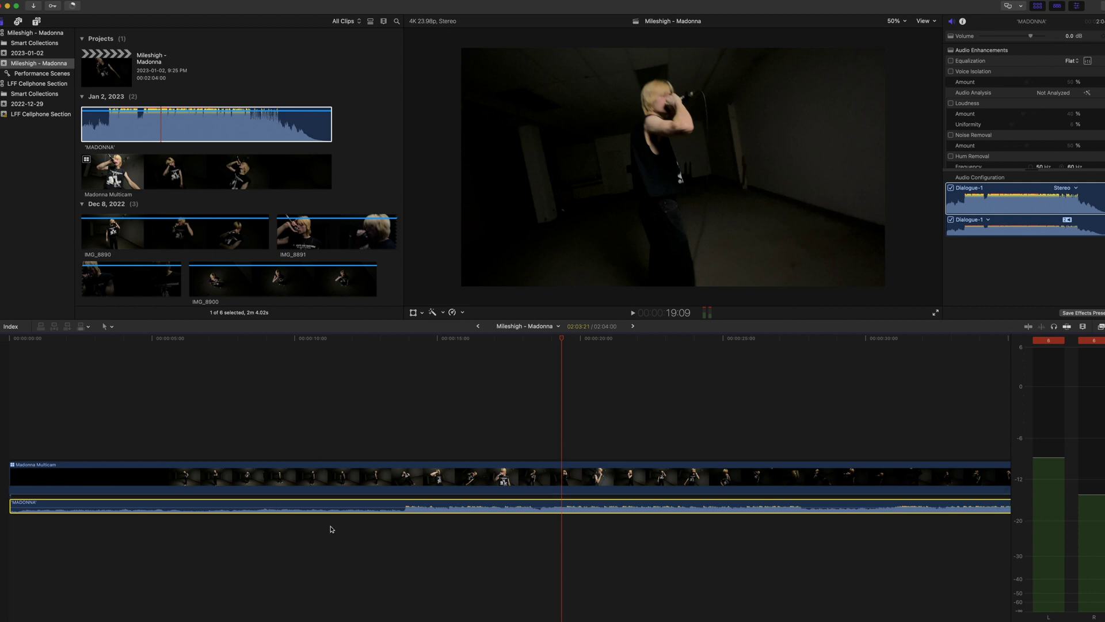
click(365, 426)
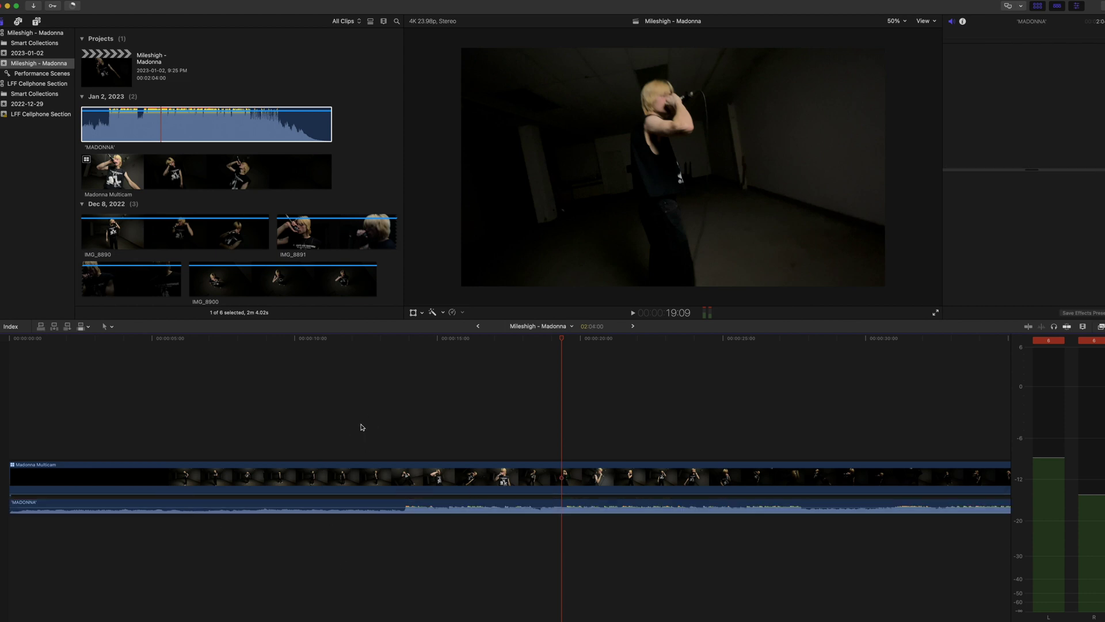
click(402, 426)
drag(394, 343, 405, 393)
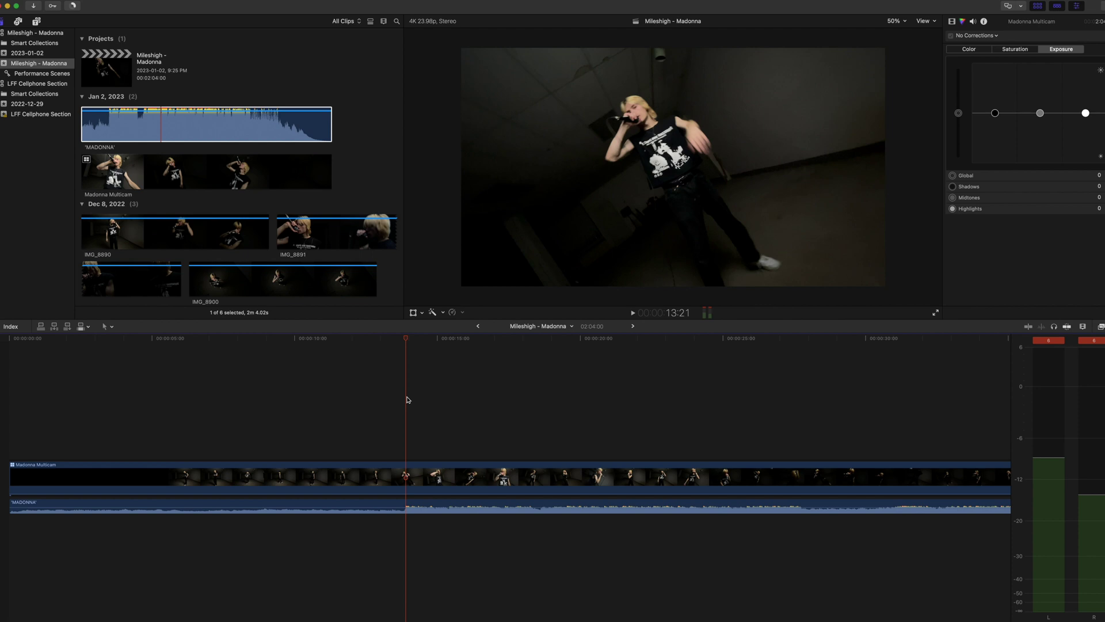
Cut the multicam clip at the playhead and briefly view its angles.
key(2)
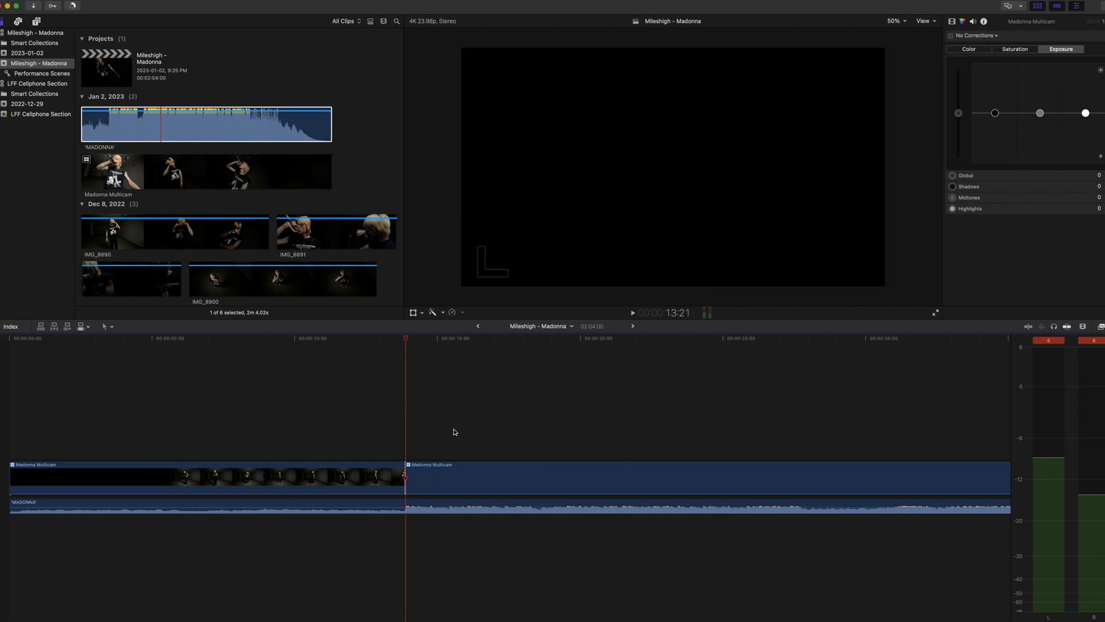
double_click(419, 476)
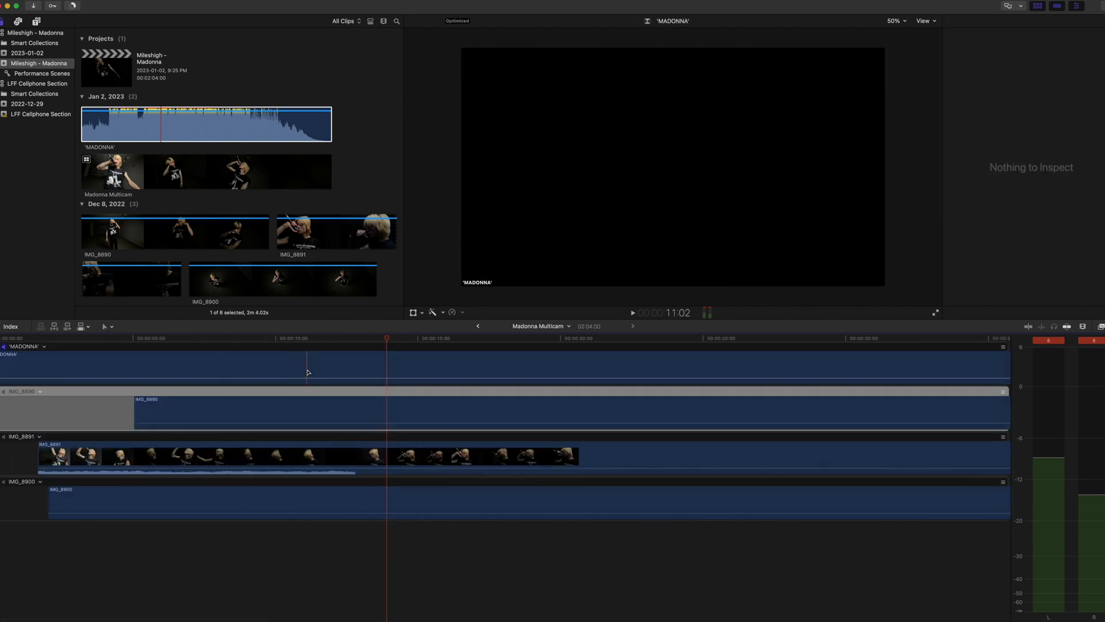
click(478, 326)
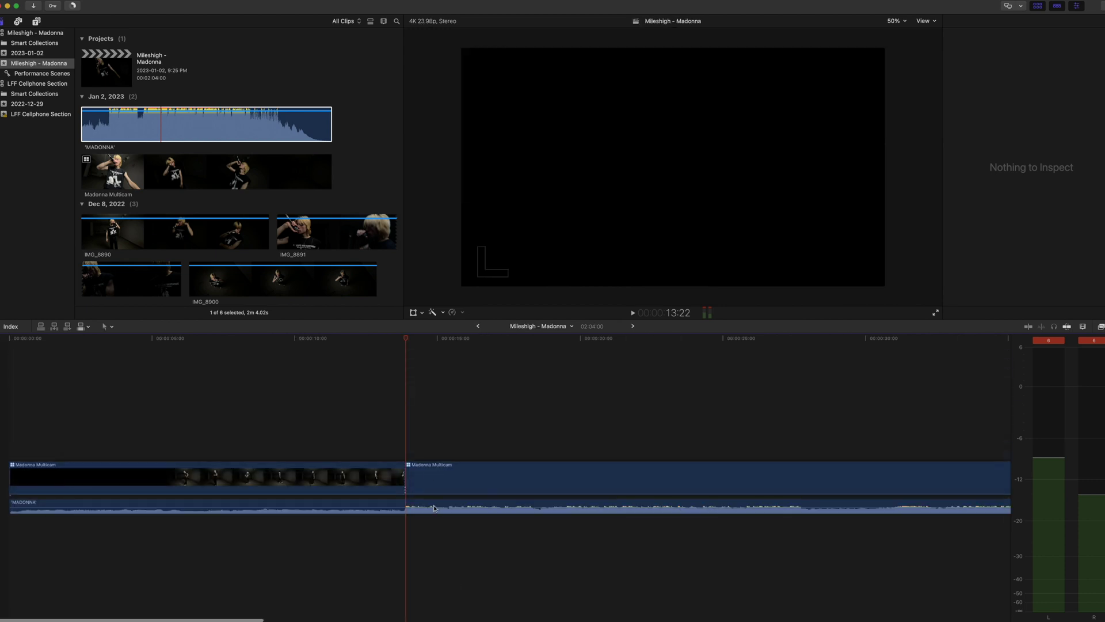
Switch the part after the cut to the overhead wide angle.
click(419, 475)
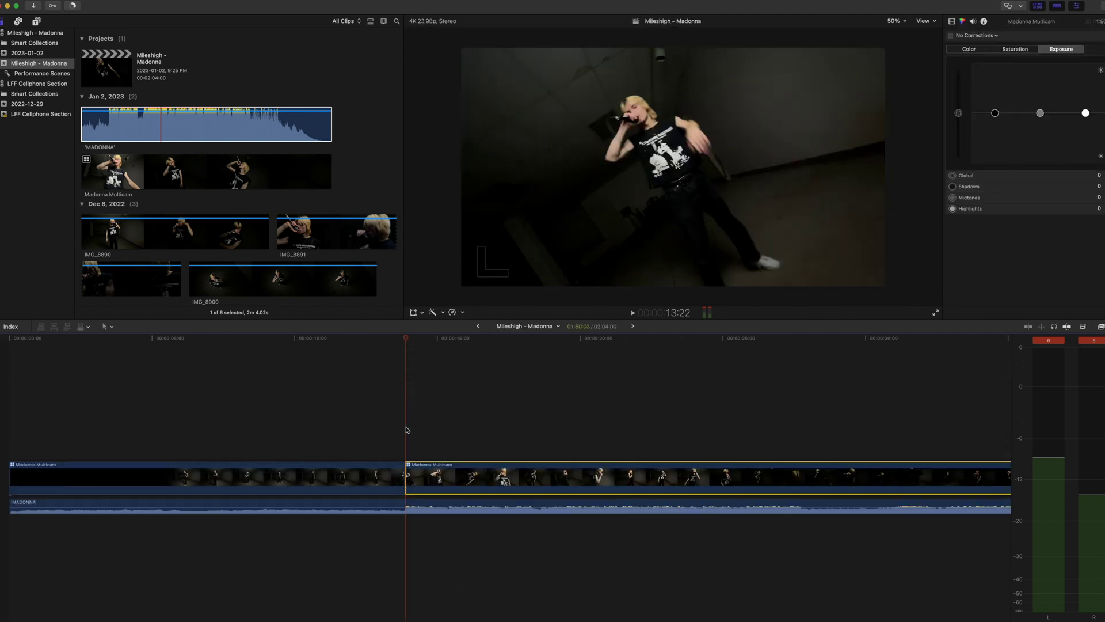
key(alt+2)
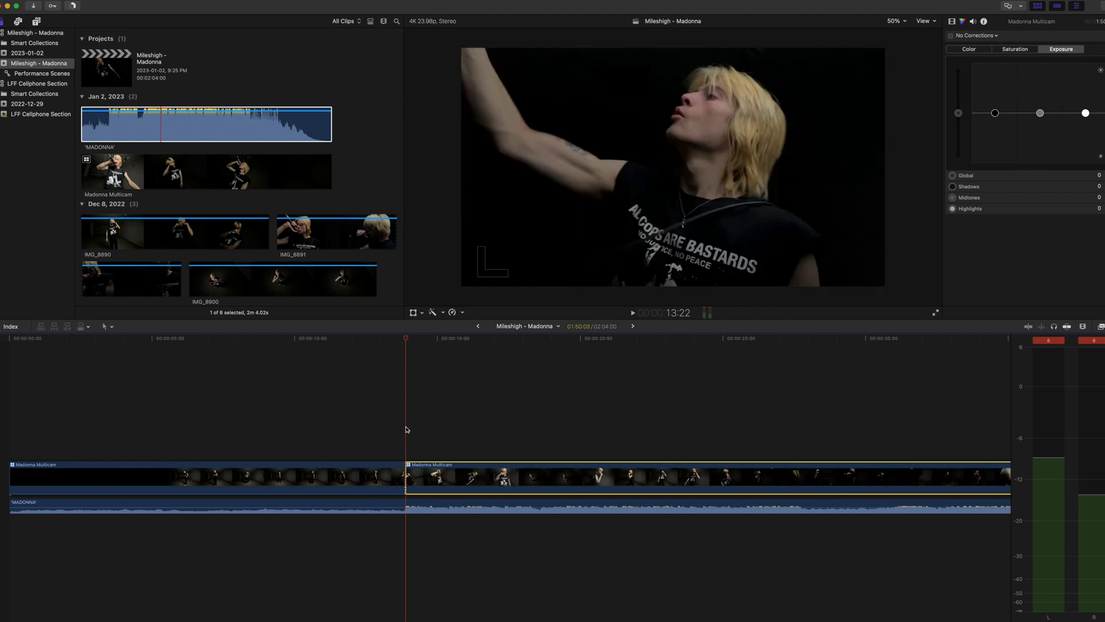
key(alt+3)
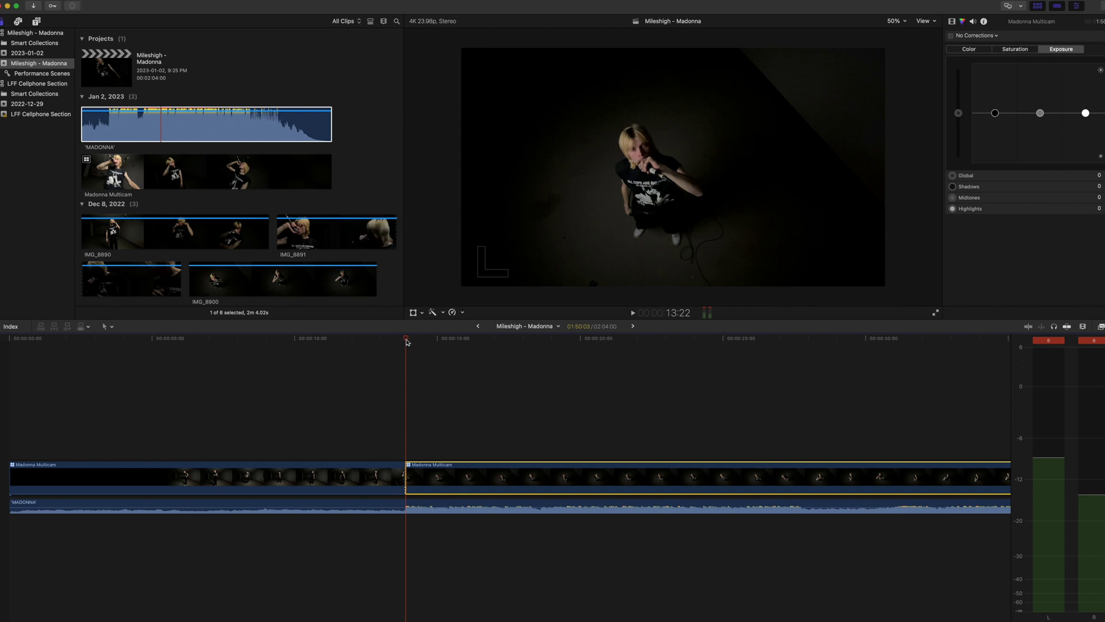
With snapping on, add angle cuts near 15:22, 17:00 and 17:20, ending on the overhead angle.
key(n)
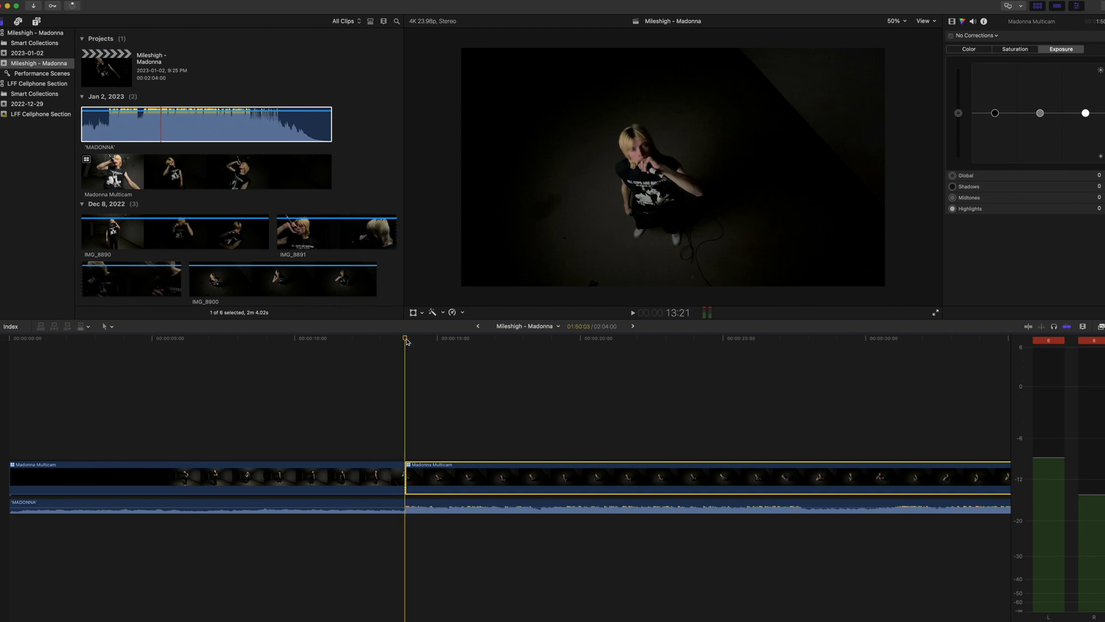
key(space)
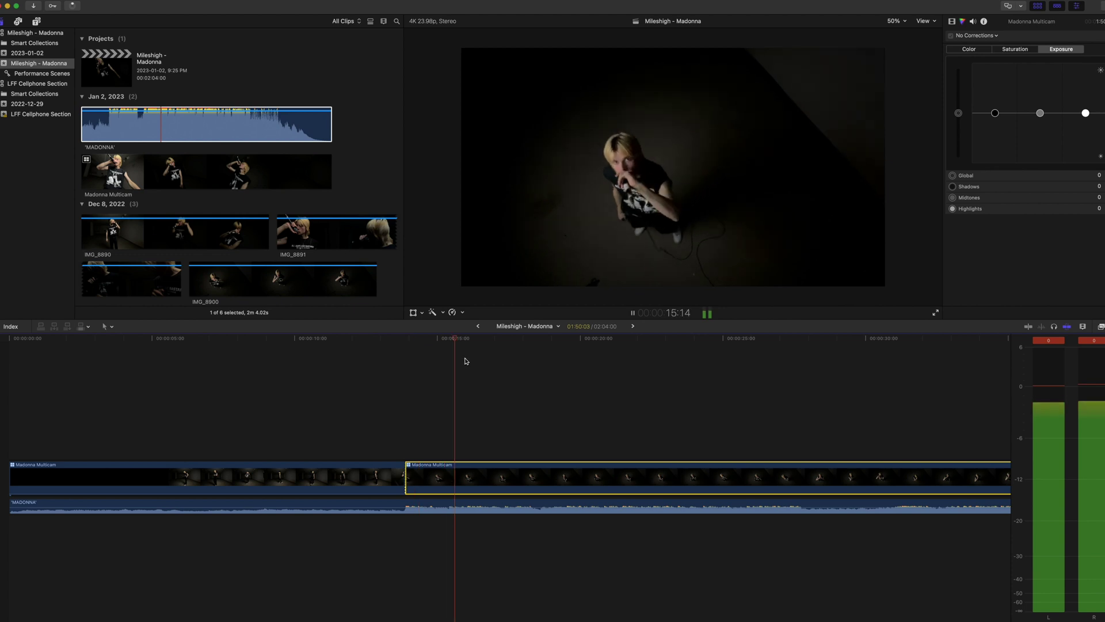
key(space)
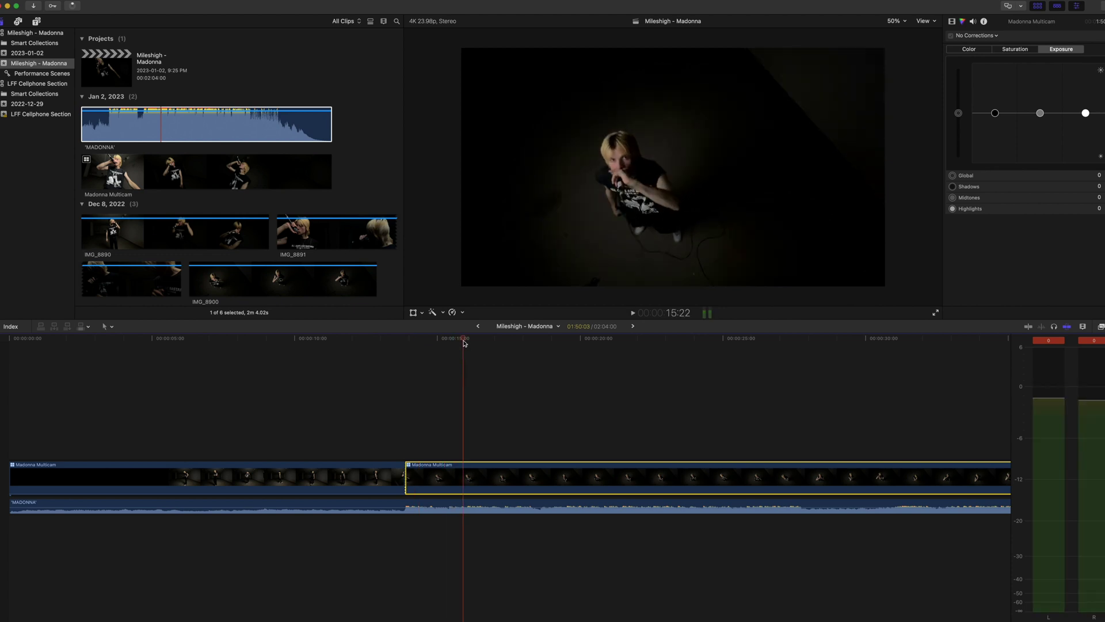
key(2)
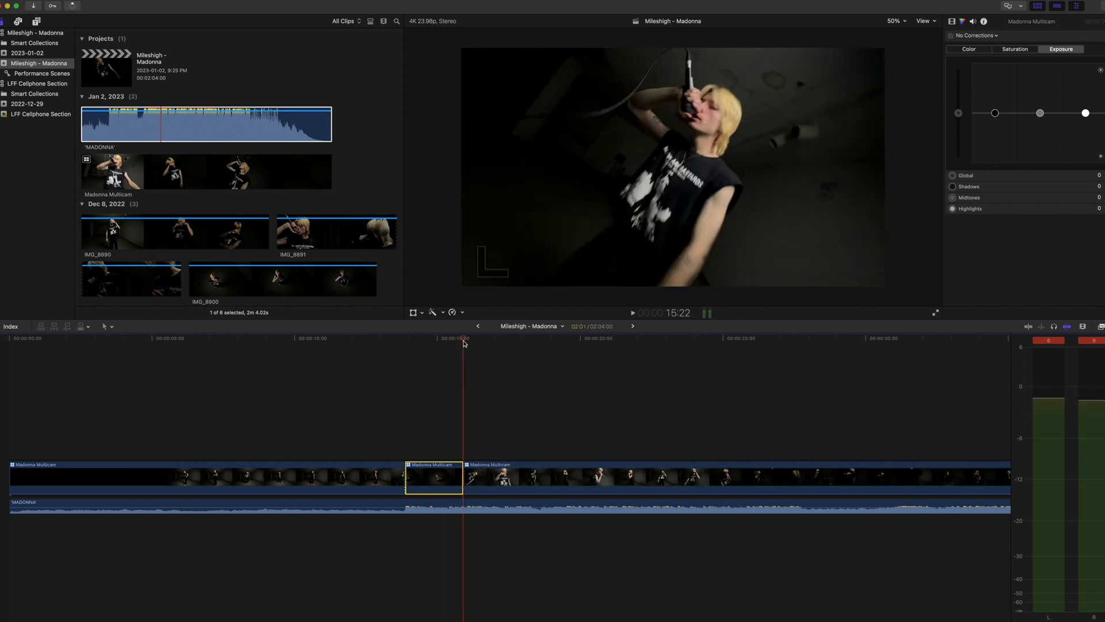
drag(464, 346, 496, 348)
key(3)
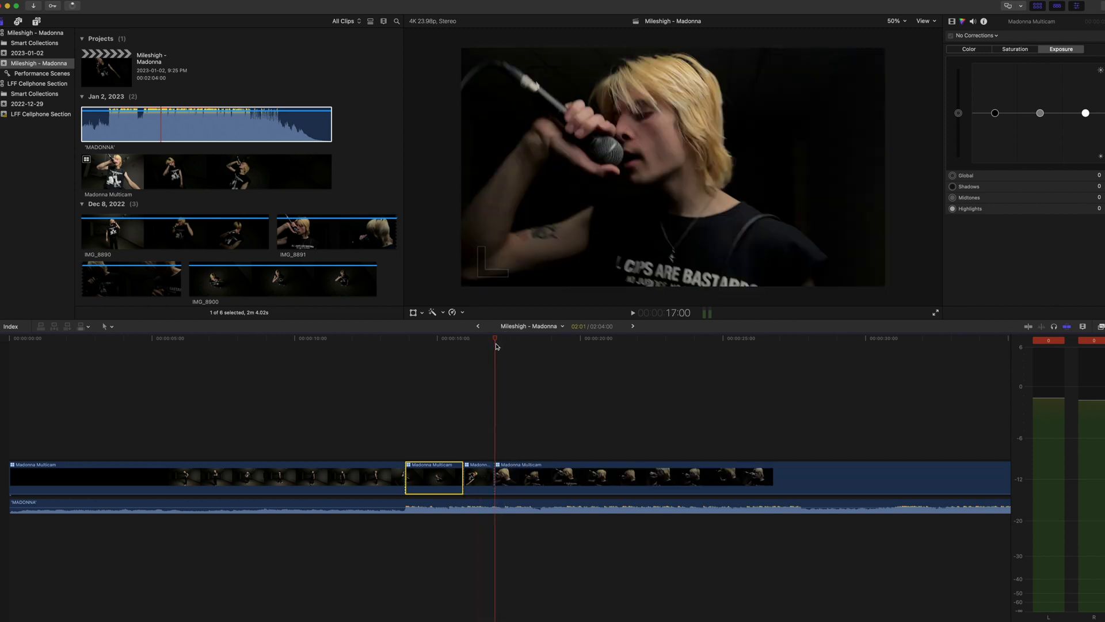
click(518, 340)
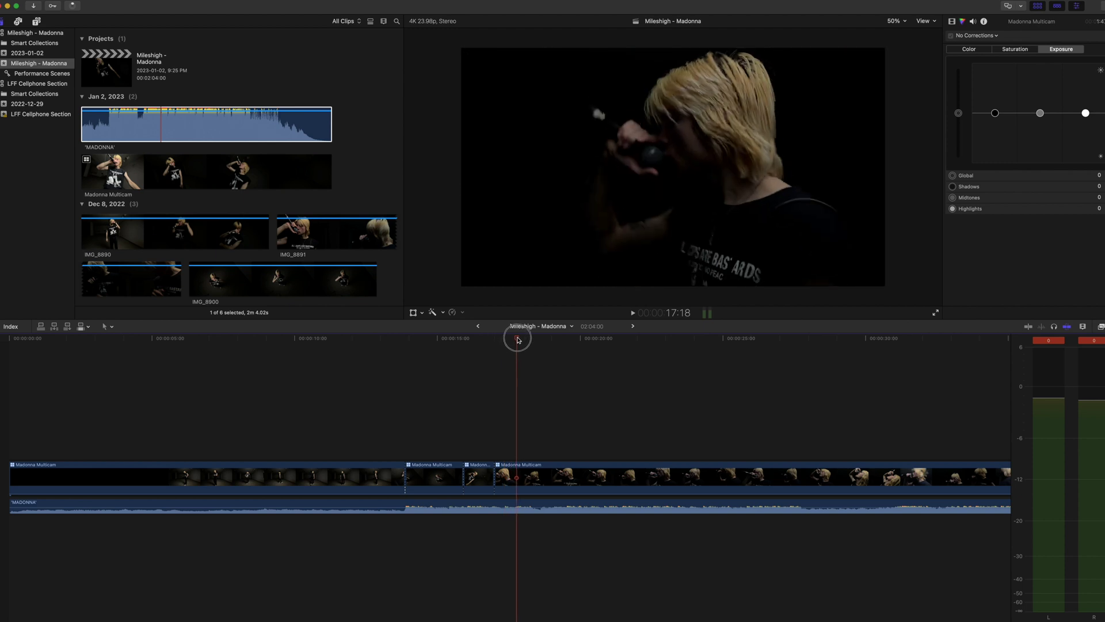
key(1)
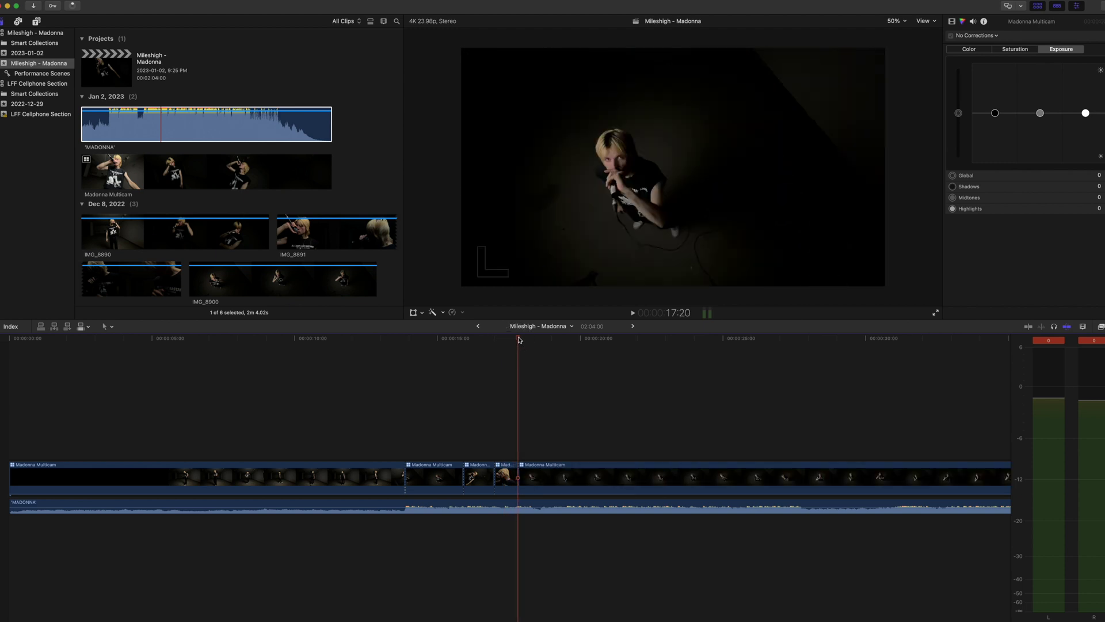
Play back from about 15:05 to review the new cuts, then return to the first edit point.
click(443, 396)
key(space)
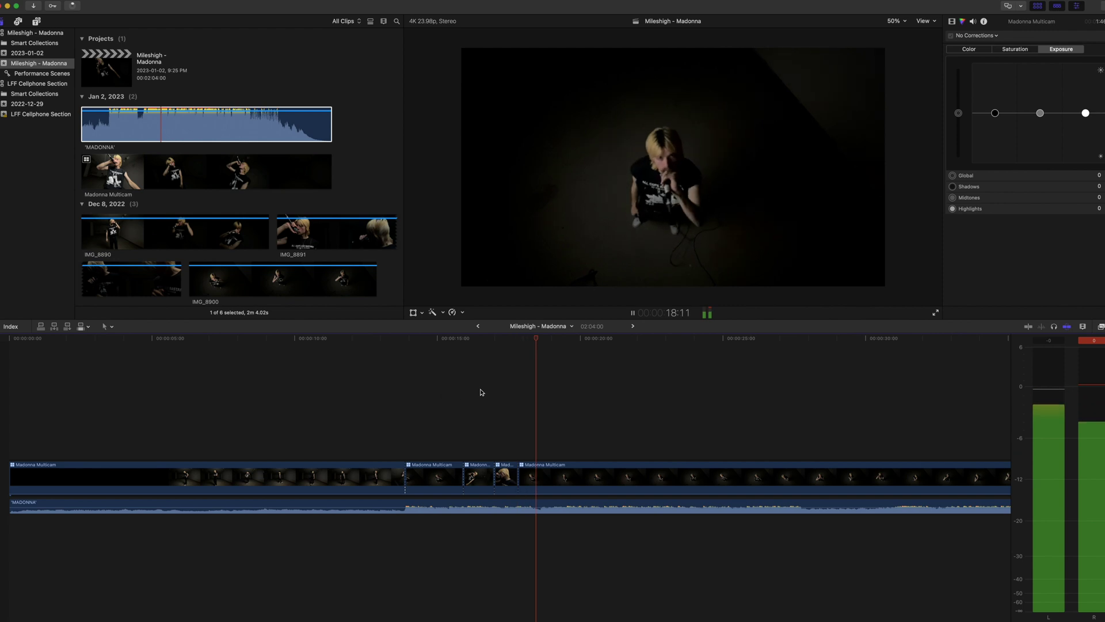
key(space)
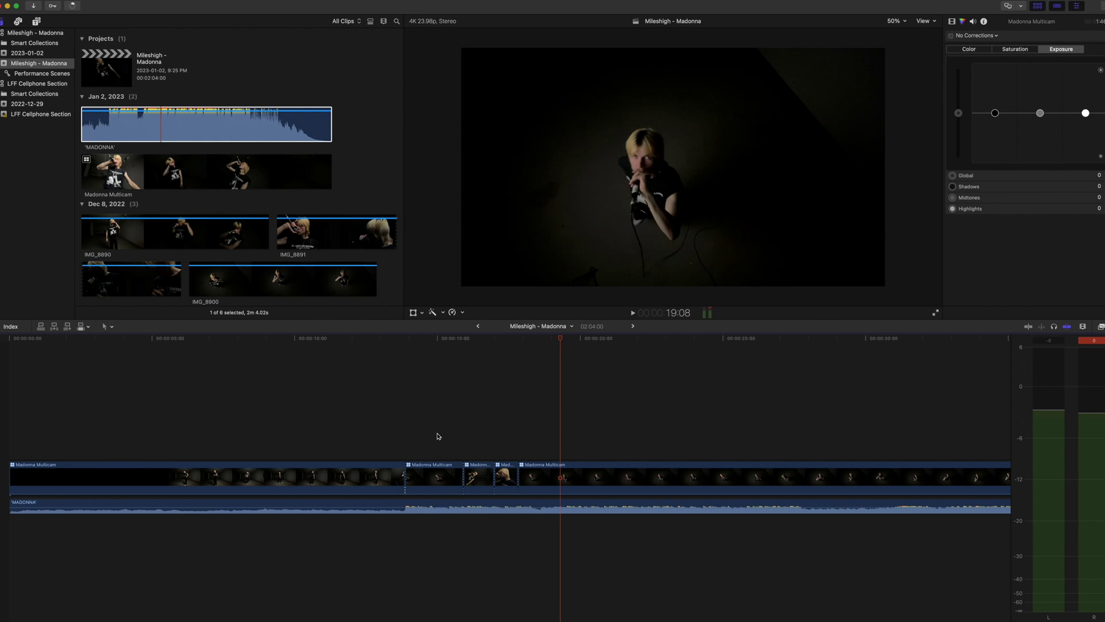
click(412, 446)
click(408, 341)
key(s)
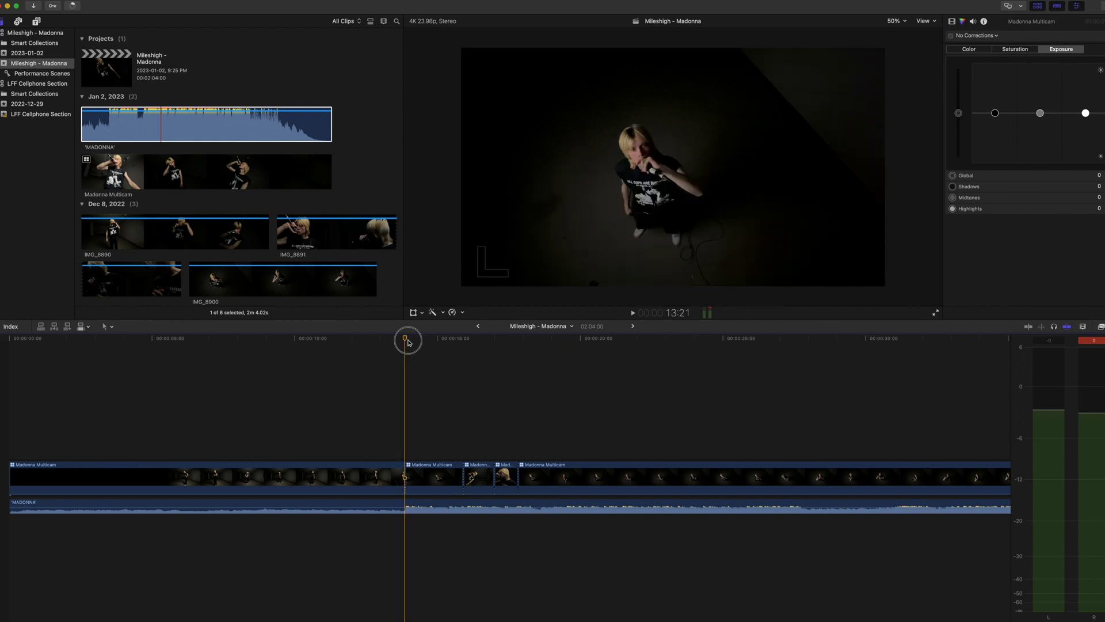
key(super+minus)
key(super+minus)
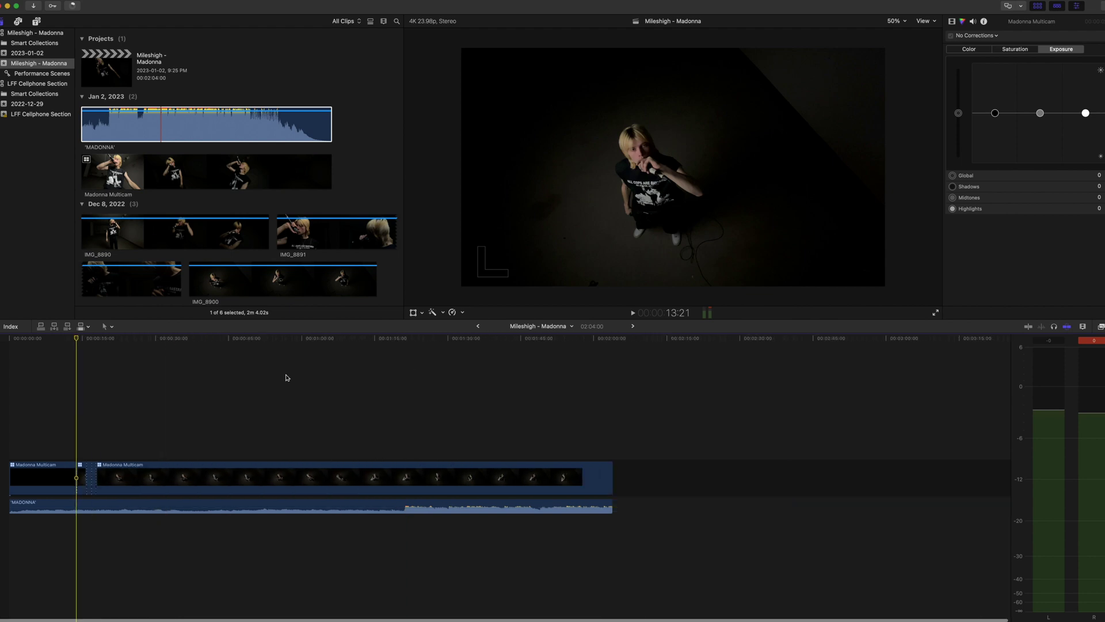
drag(84, 343, 509, 405)
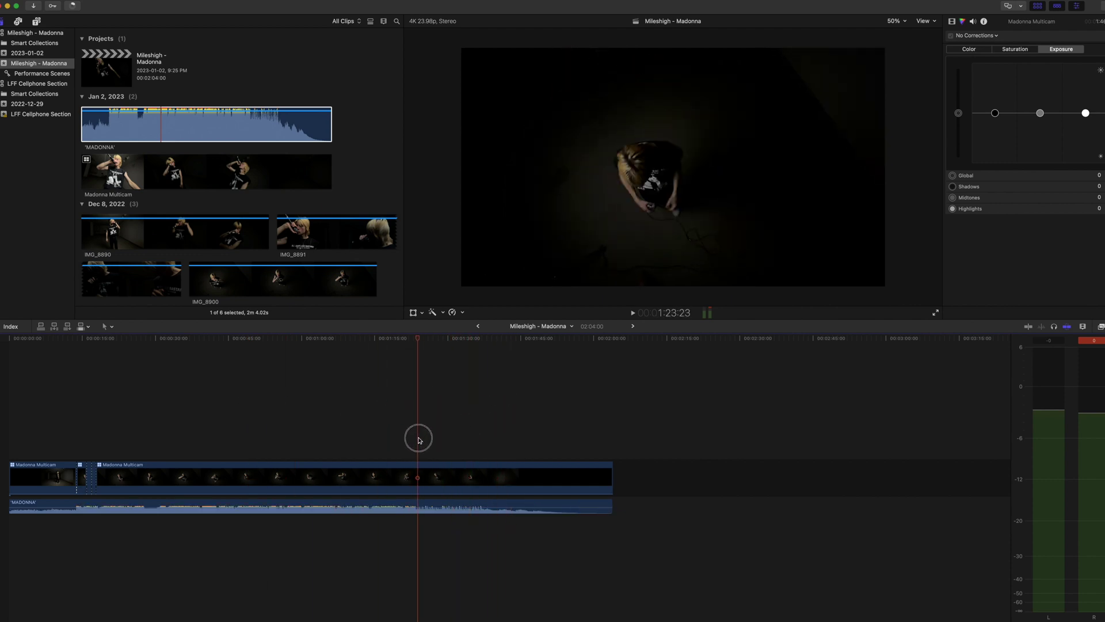
key(space)
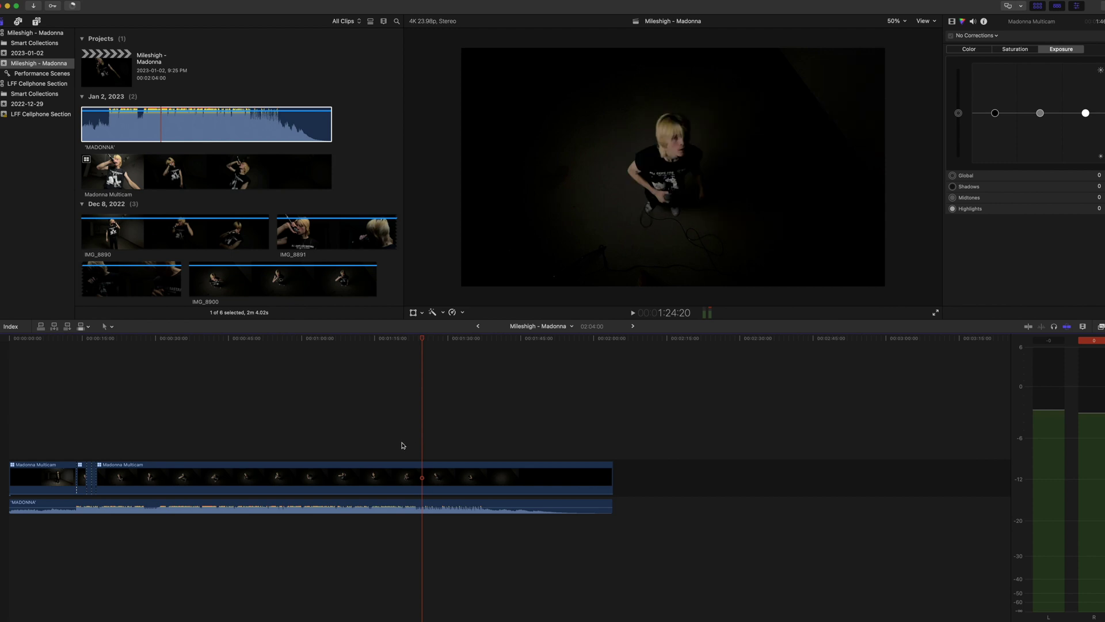
click(358, 381)
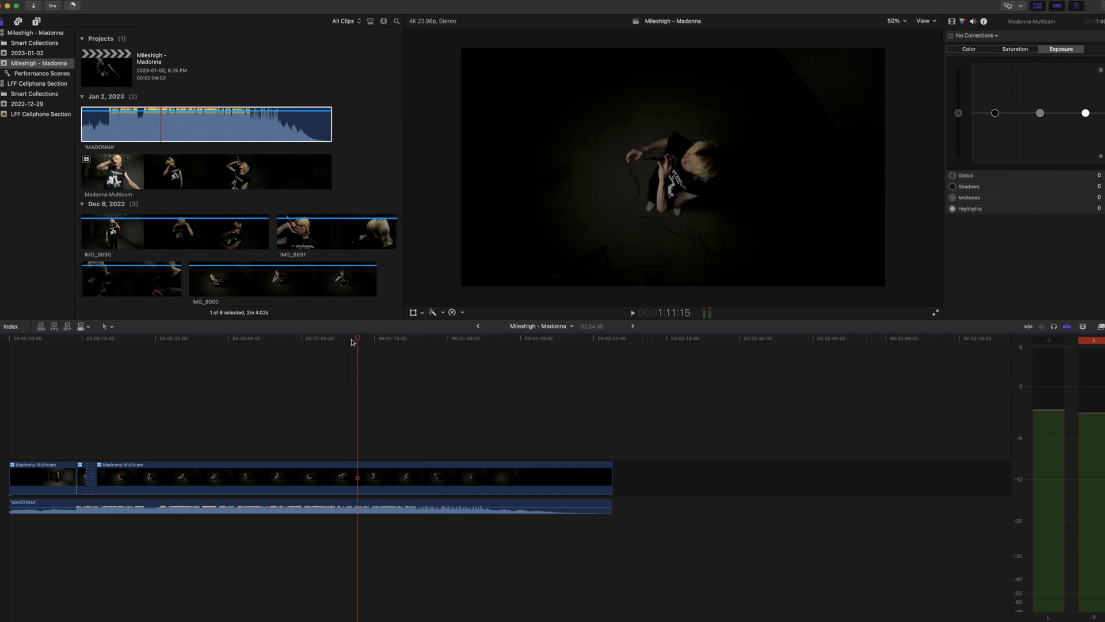